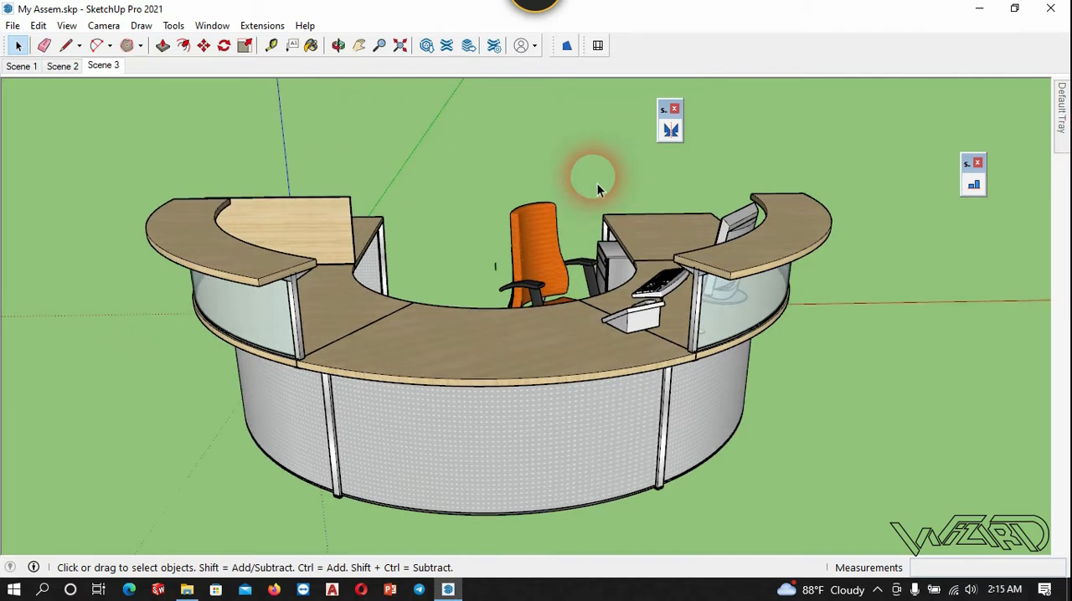
- Mirror the office chair to the opposite side of the reception desk about a centre plane along the green axis, without keeping the original
left_click(542, 248)
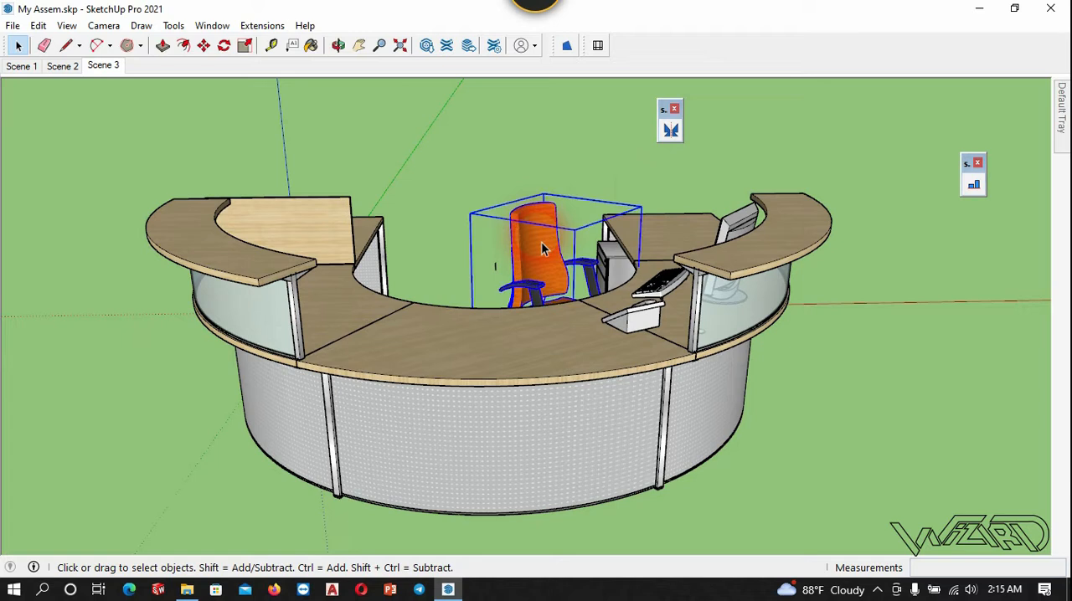
left_click(670, 130)
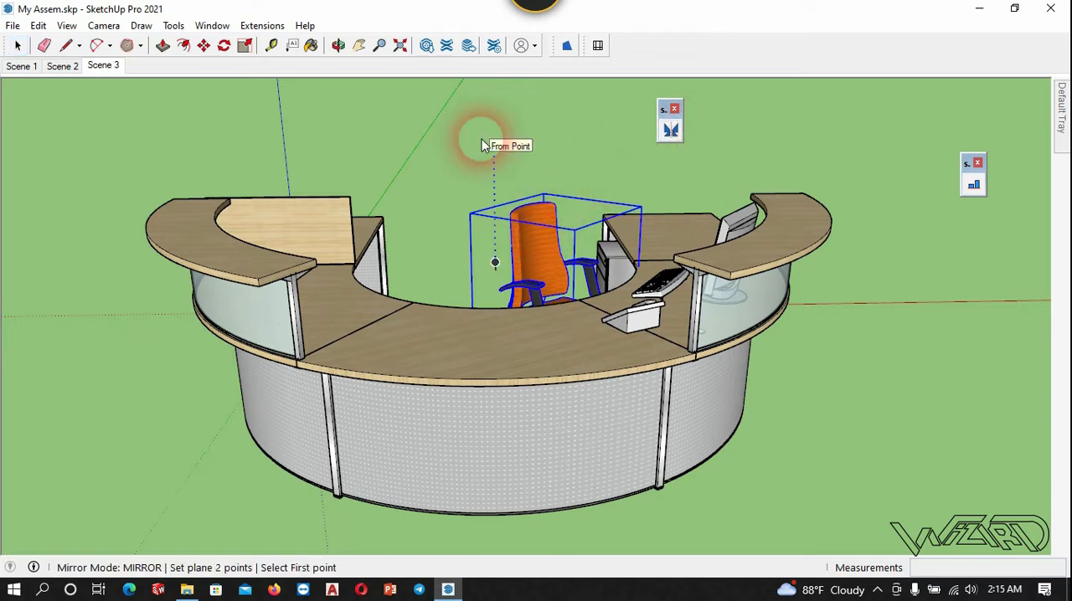
middle_click_drag(430, 137, 624, 375)
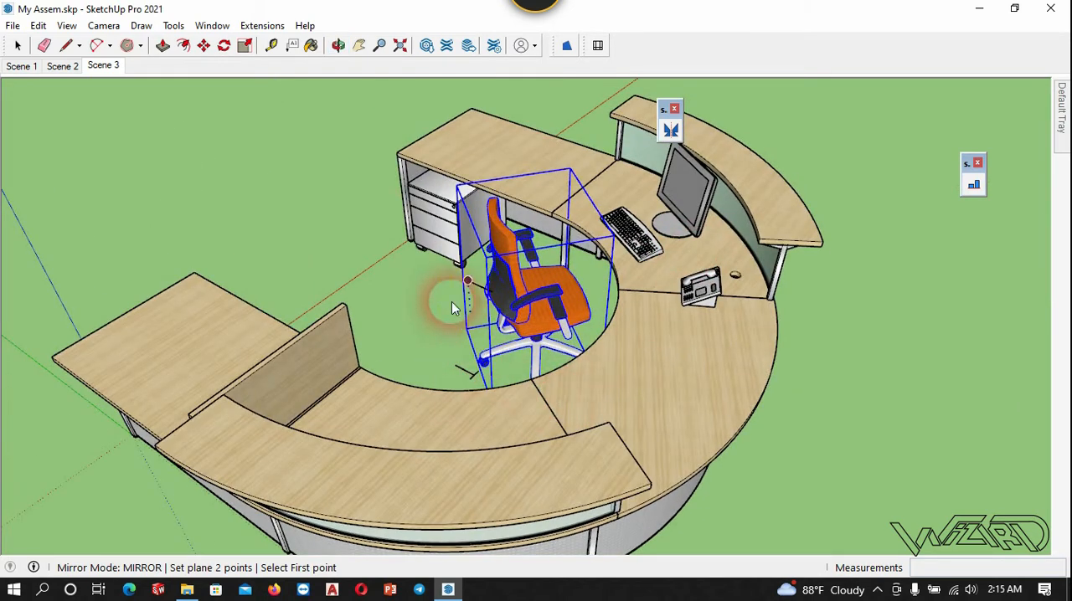
left_click(468, 360)
scroll(351, 264, "down", 3)
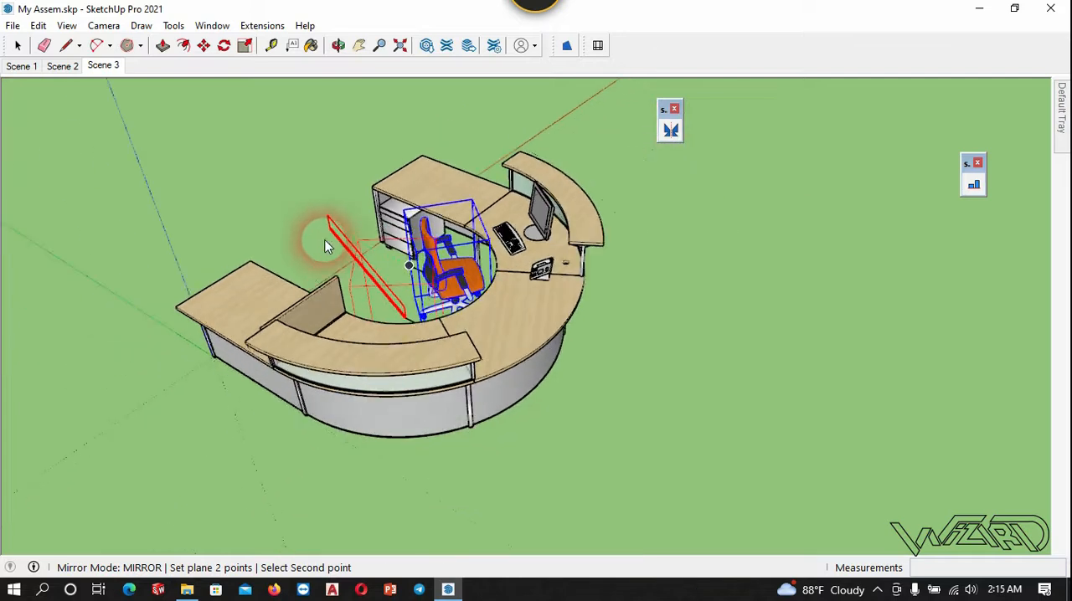
left_click(658, 449)
middle_click_drag(658, 449, 594, 243)
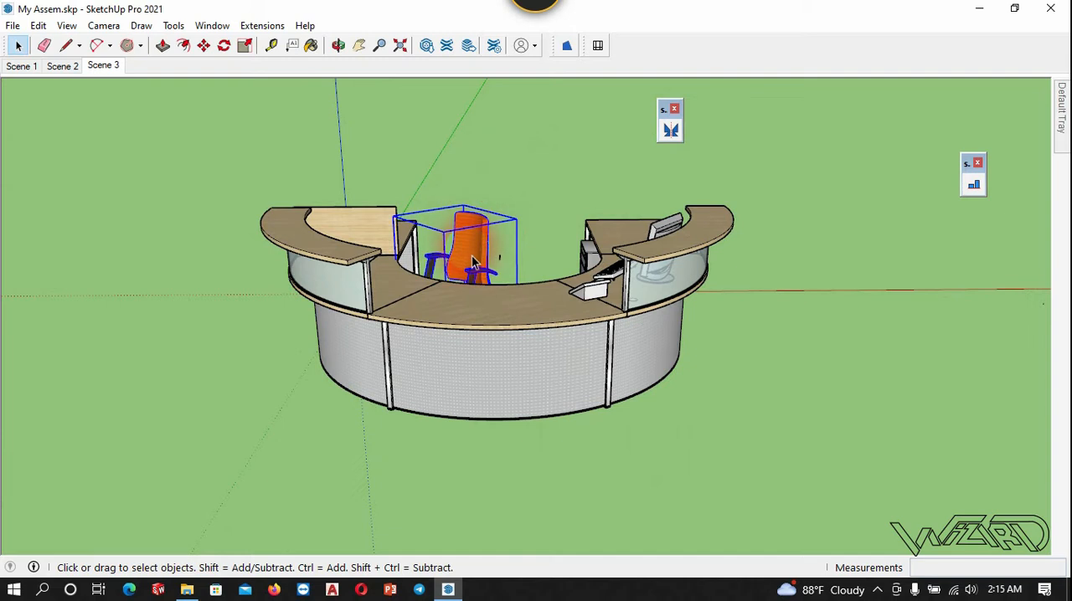
- Mirror the chair back across the desk's centre marker with a plane along the green axis, keeping the original as a second chair
scroll(513, 274, "up", 3)
mouse_move(512, 275)
middle_mouse_down()
mouse_move(426, 292)
mouse_move(411, 318)
mouse_move(426, 334)
mouse_move(492, 276)
middle_mouse_up()
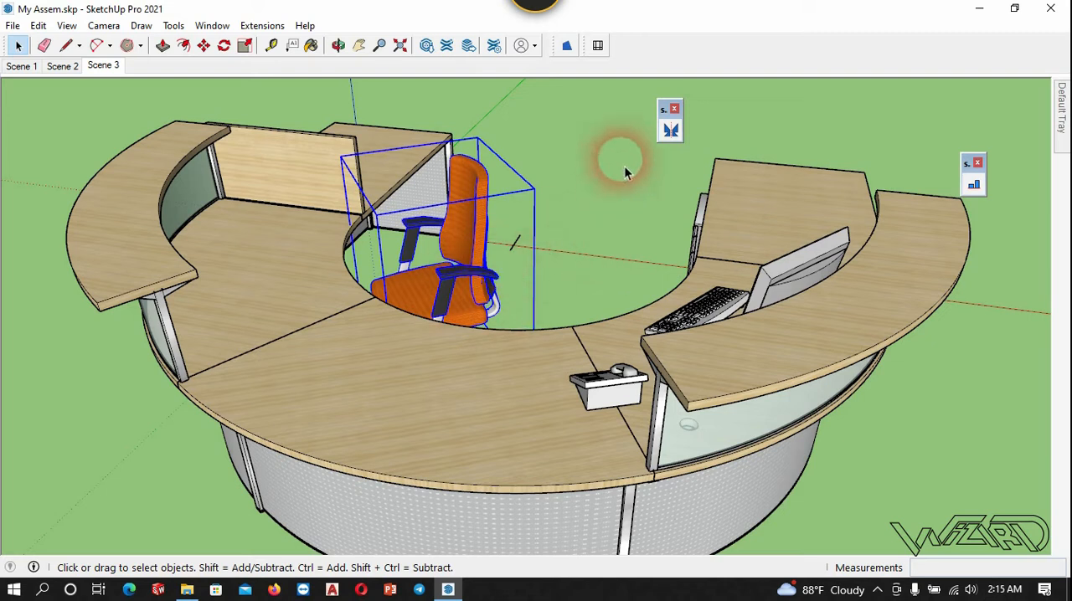
left_click(670, 129)
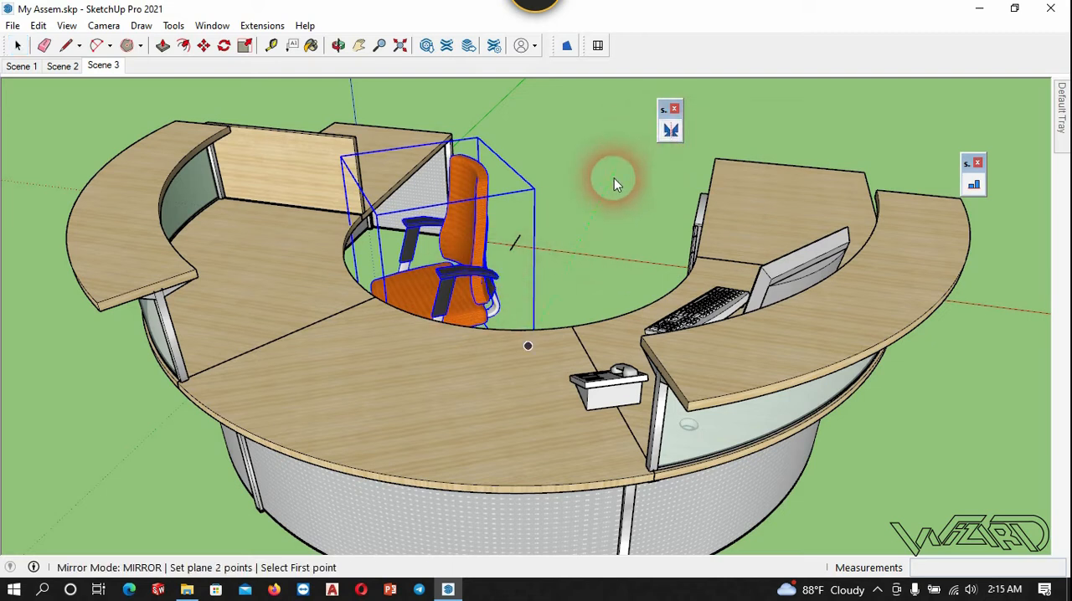
left_click(521, 237)
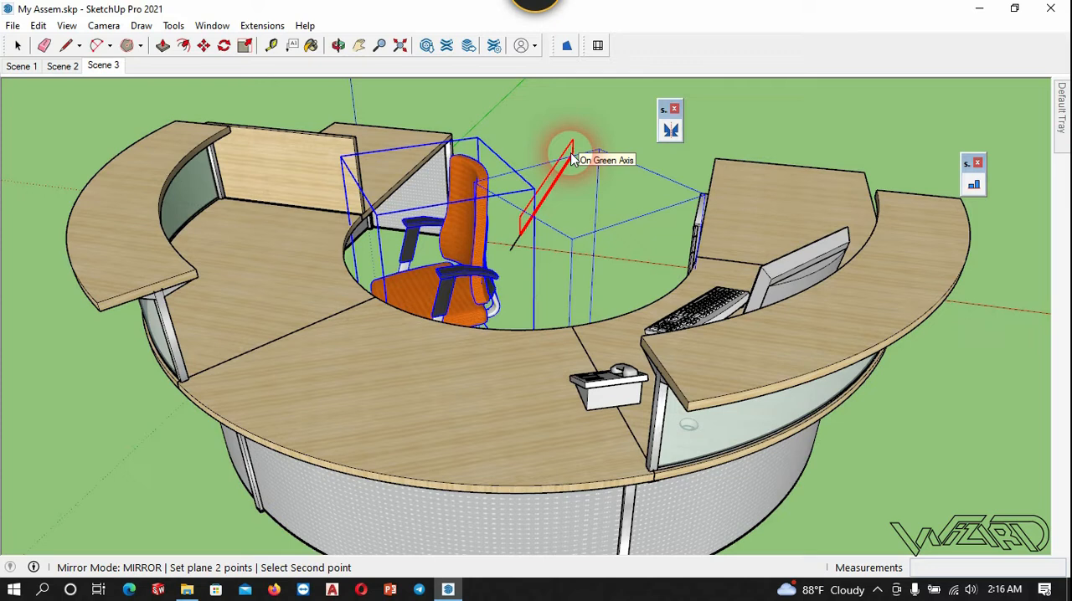
left_click(571, 151)
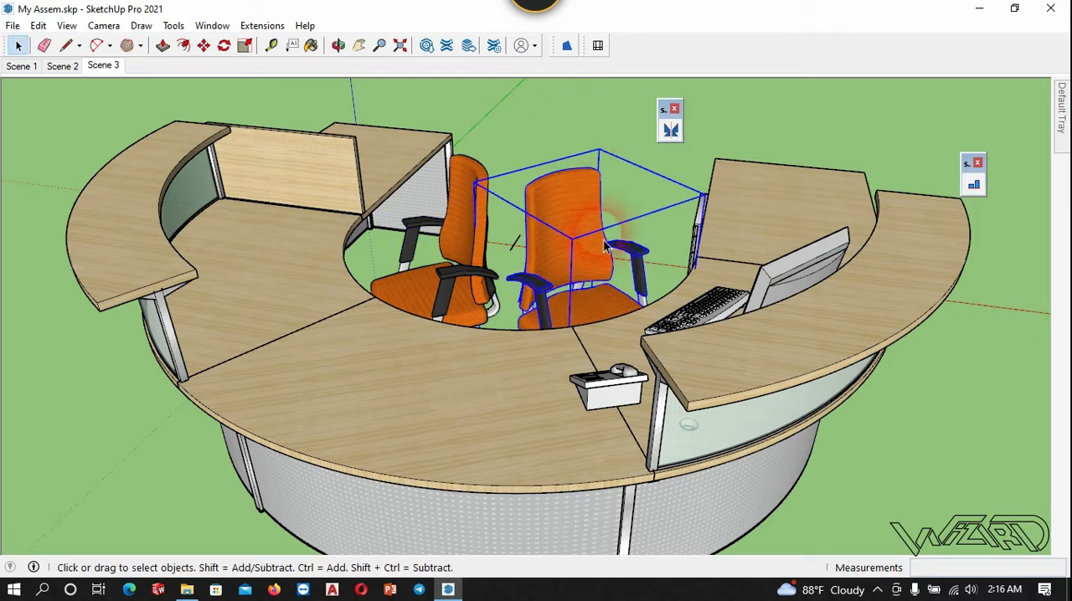
middle_click_drag(604, 243, 868, 445)
left_click(430, 398)
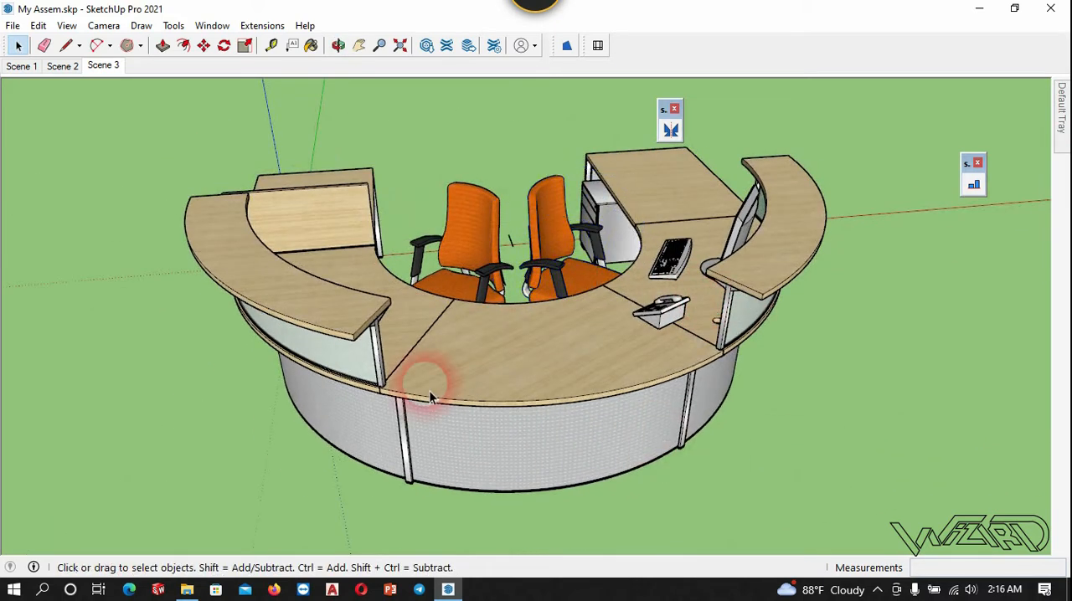
middle_click_drag(430, 399, 382, 502)
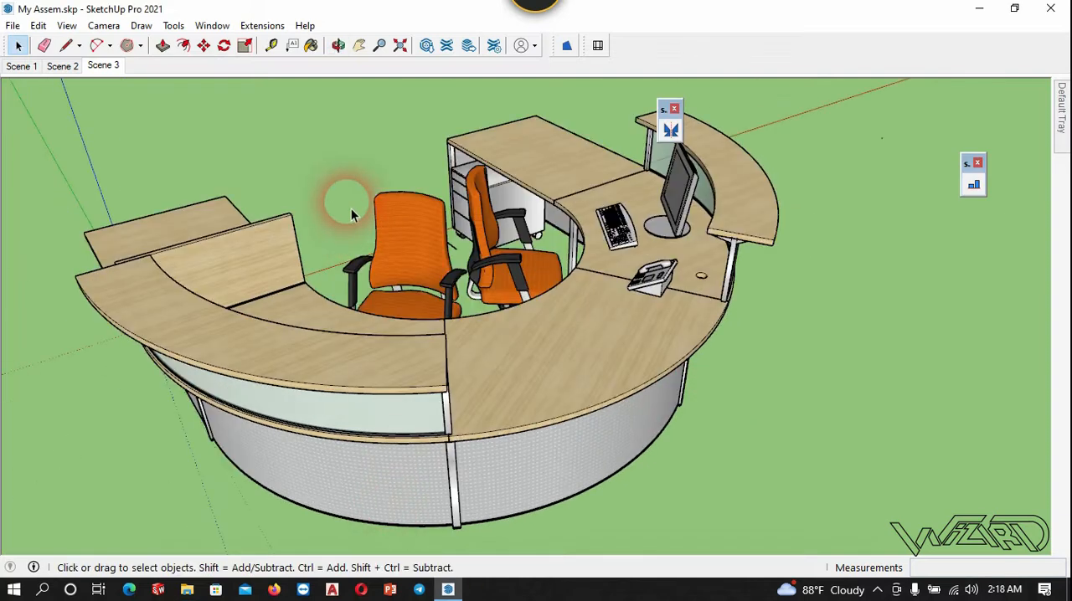
- Mirror both chairs together across a plane starting on the side desk's inner edge and running across its top, keeping the originals
left_click(501, 259)
left_click(416, 256, "ctrl")
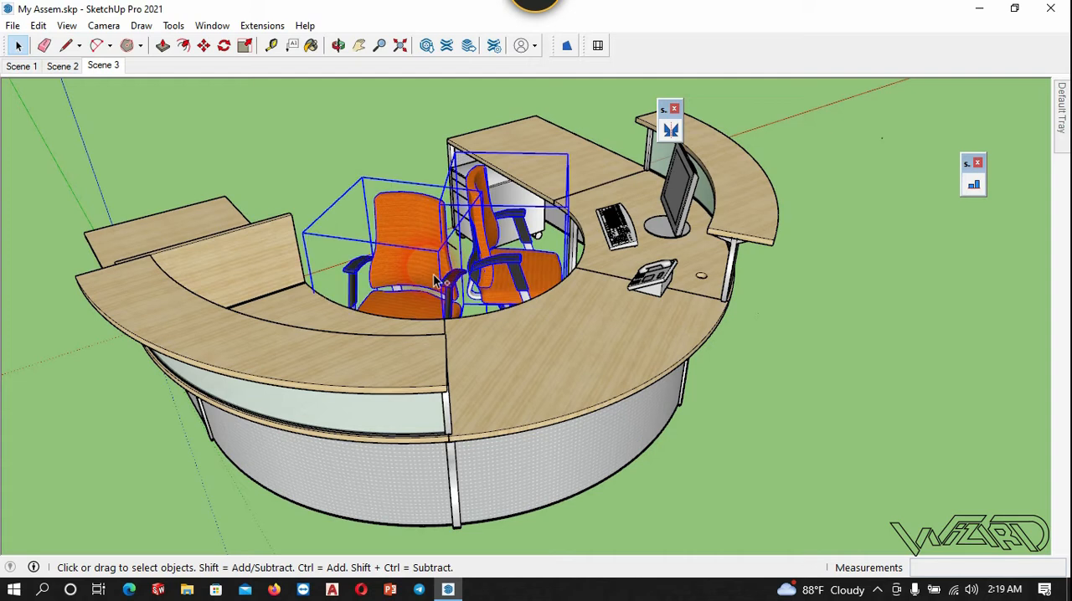
left_click(671, 129)
scroll(954, 363, "down", 3)
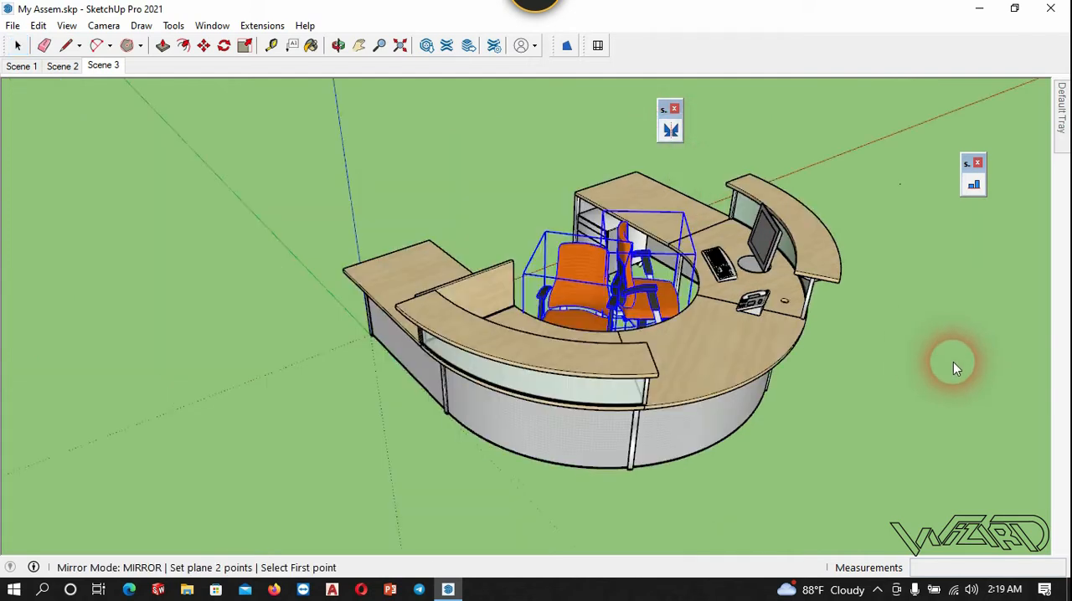
middle_click_drag(954, 363, 622, 283)
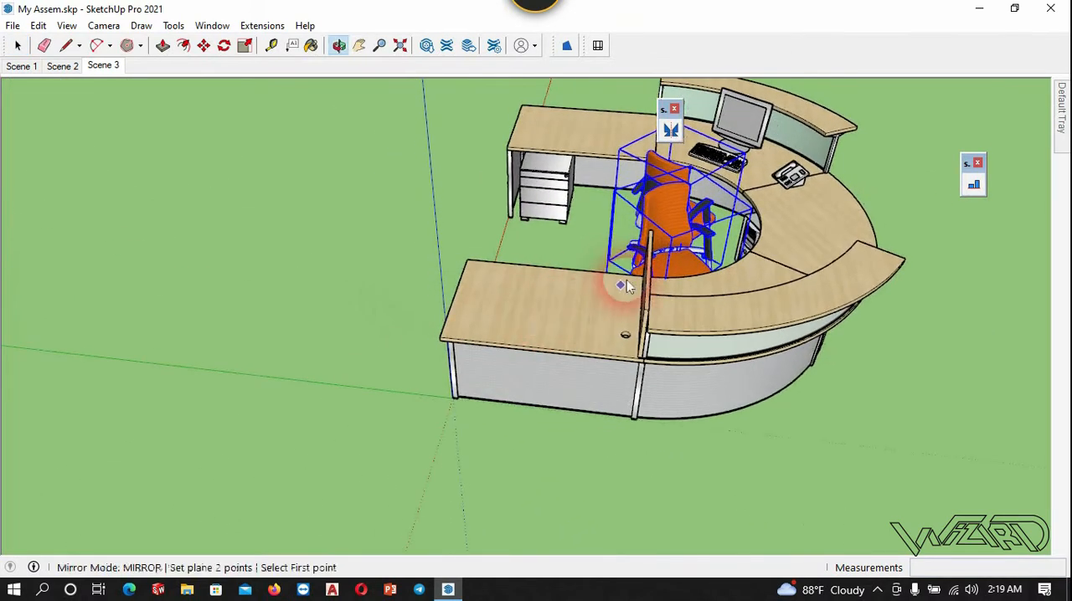
scroll(621, 283, "up", 2)
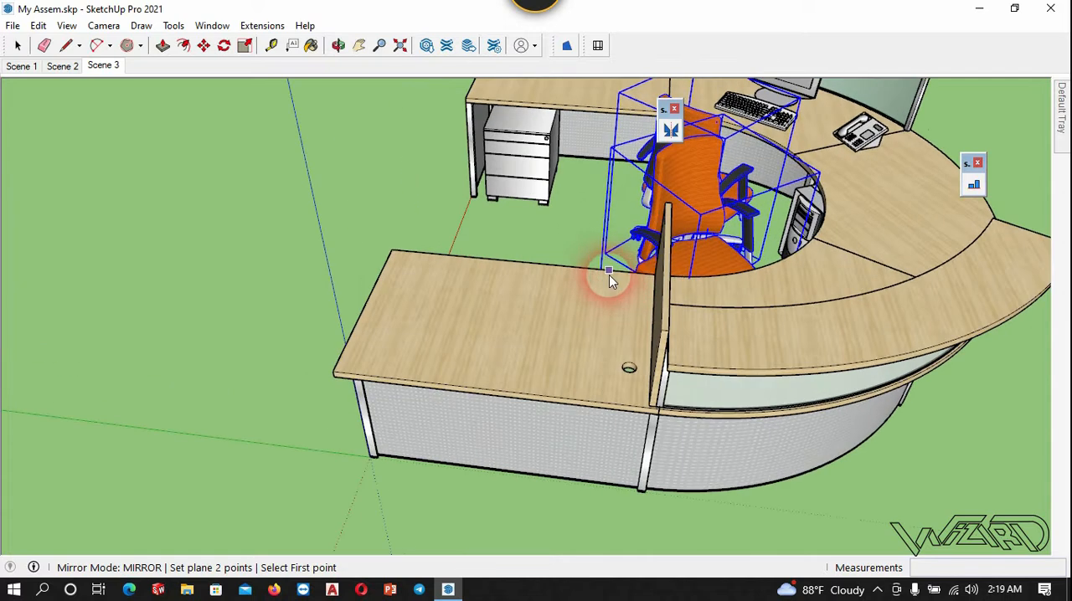
left_click(608, 274)
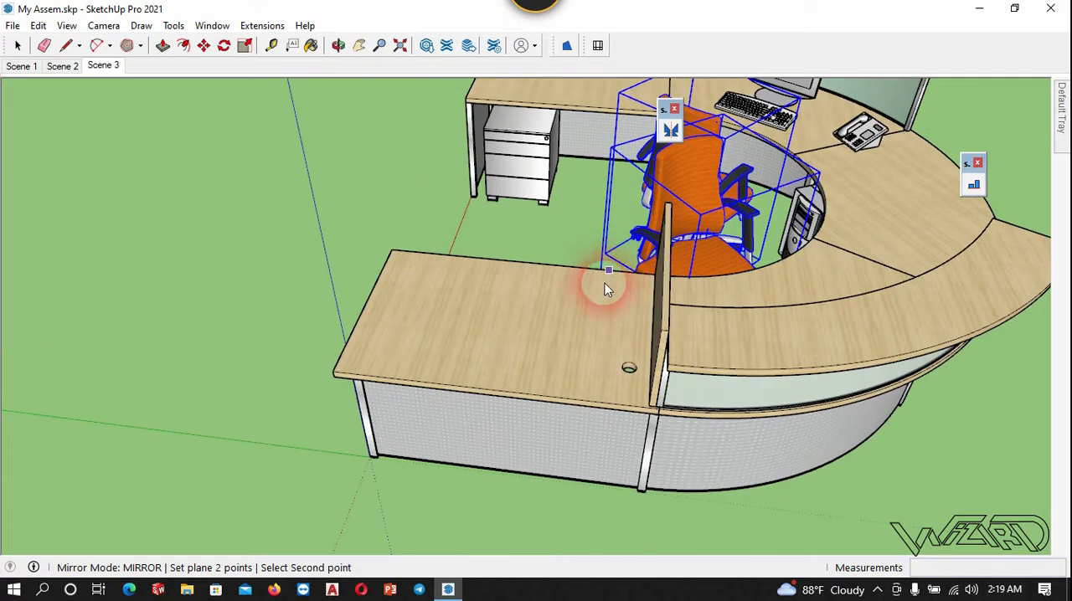
left_click(603, 361)
middle_click_drag(607, 369, 235, 304)
left_click(232, 300)
- Mirror the monitor, keyboard and telephone to the opposite desk side about the centre plane along the green axis, keeping the originals
scroll(122, 313, "down", 1)
middle_click_drag(787, 290, 674, 291)
left_click(768, 220)
left_click(719, 245, "shift")
left_click(752, 273, "shift")
middle_click_drag(751, 275, 868, 339)
scroll(721, 260, "up", 2)
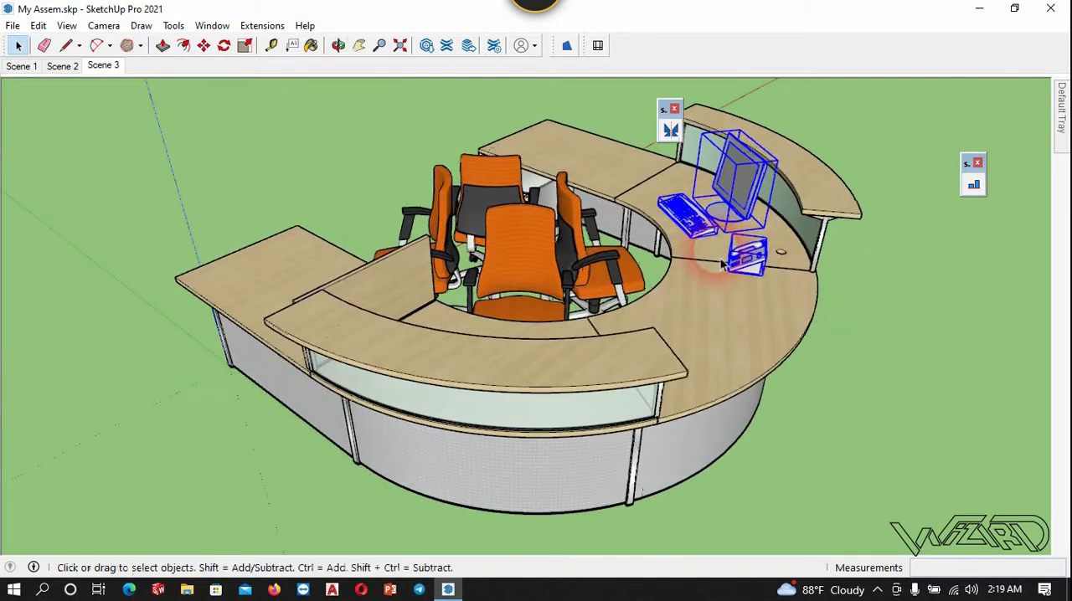
left_click(669, 129)
middle_click_drag(670, 129, 698, 437)
scroll(477, 176, "up", 2)
middle_click_drag(479, 179, 645, 217)
left_click(530, 285)
scroll(586, 352, "down", 3)
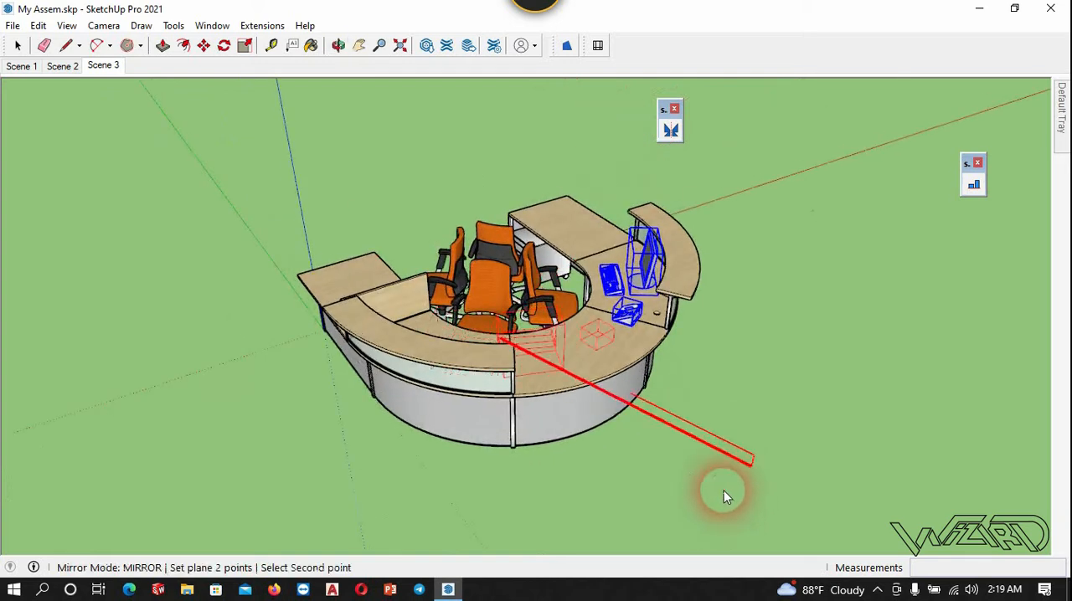
left_click(678, 502)
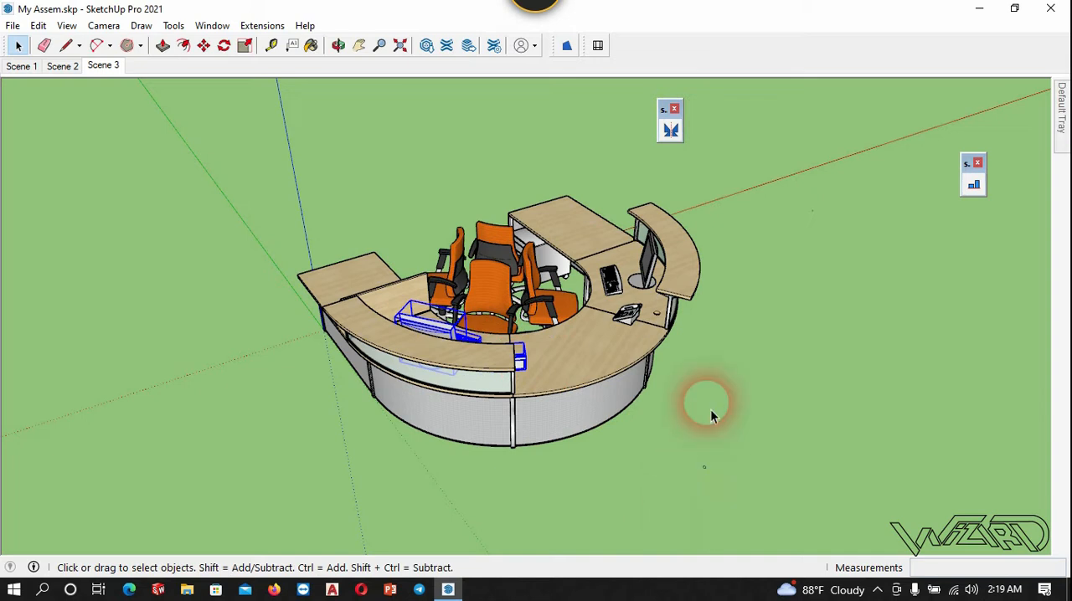
scroll(688, 389, "up", 3)
middle_click_drag(695, 408, 539, 306)
scroll(410, 190, "up", 3)
middle_click_drag(410, 190, 339, 301)
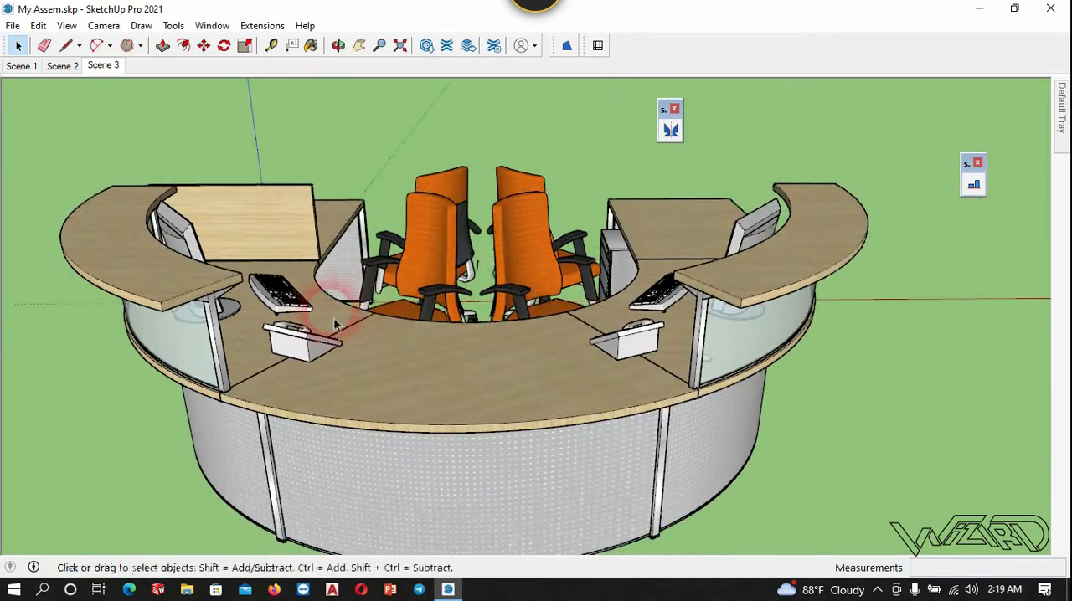
scroll(354, 347, "down", 3)
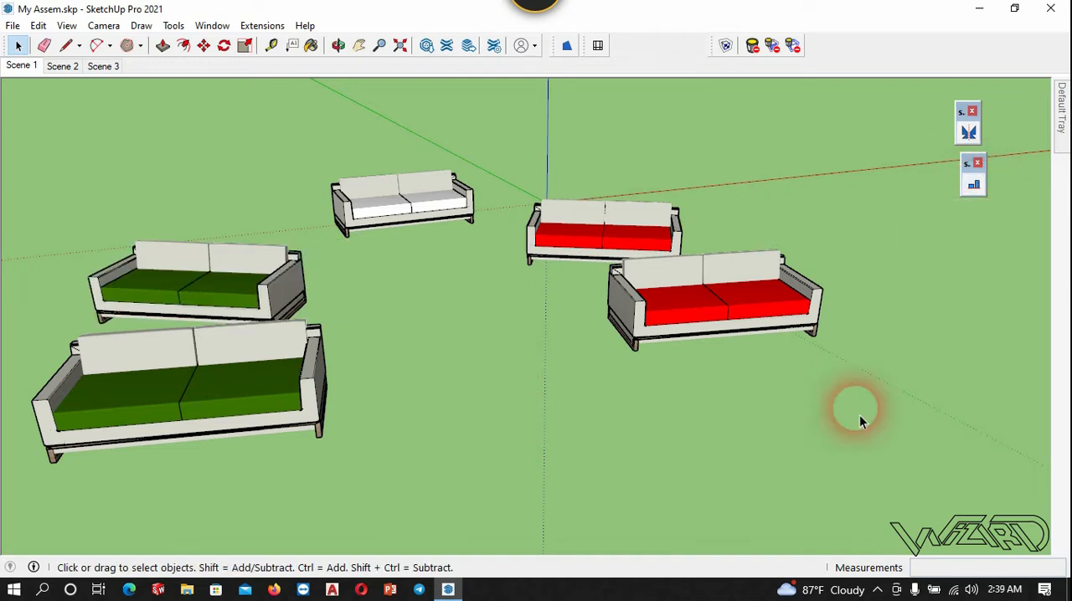
- Align the green sofa nearest the white one to the white sofa, matching the bottom side edges of their wooden bases
left_click(974, 188)
scroll(297, 158, "up", 2)
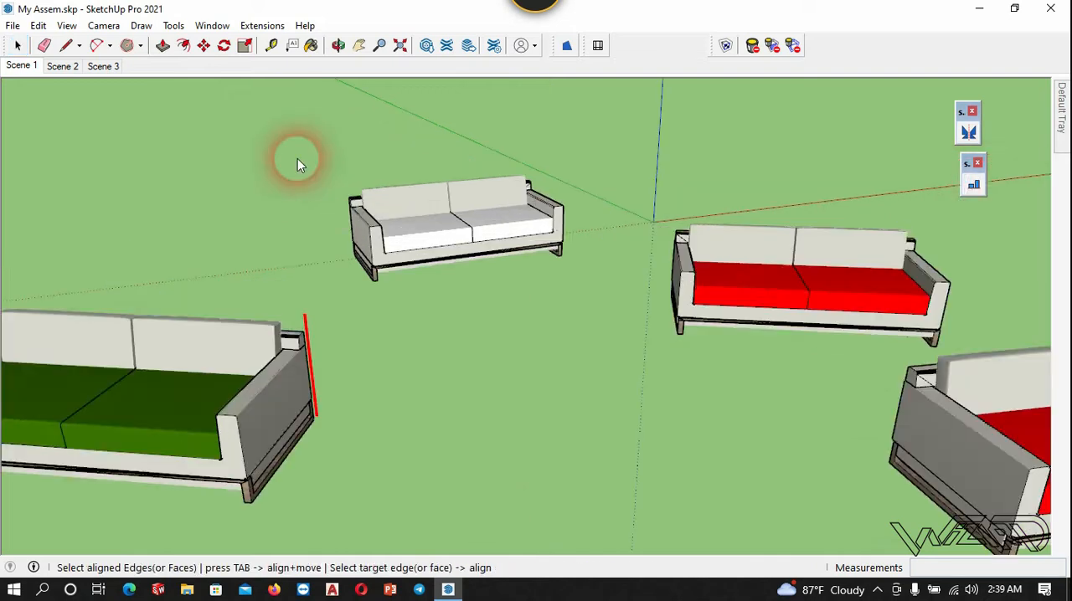
scroll(362, 312, "up", 5)
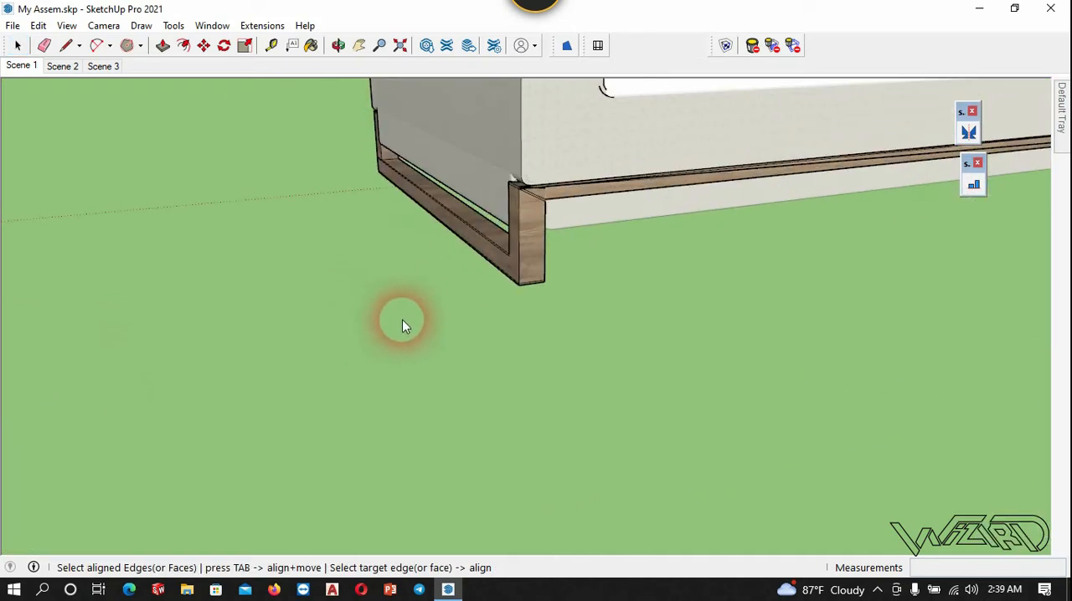
left_click(471, 248)
scroll(631, 412, "down", 5)
scroll(537, 368, "down", 5)
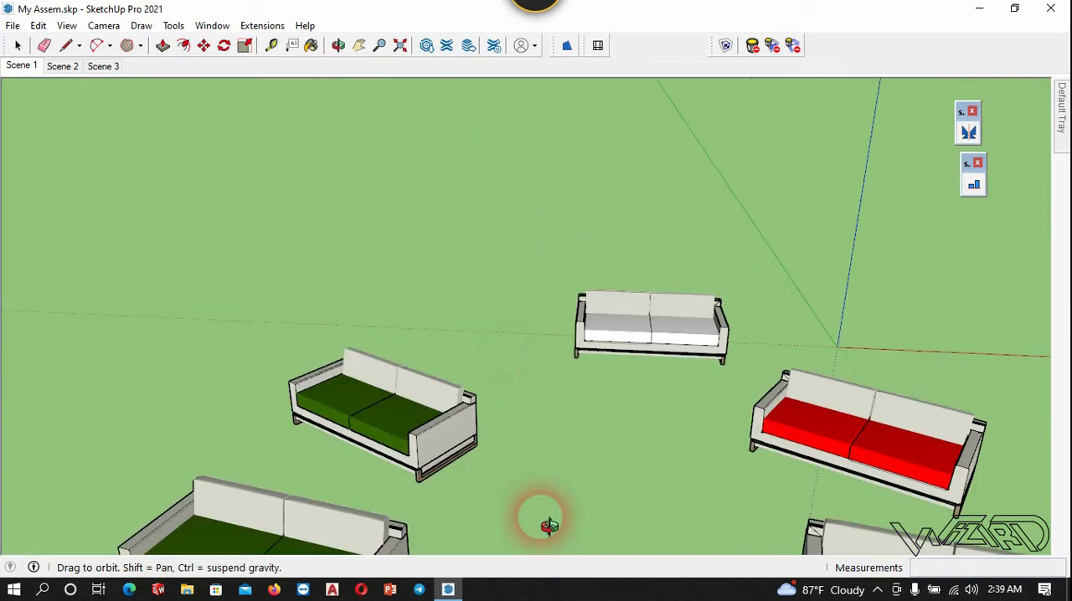
scroll(431, 466, "up", 8)
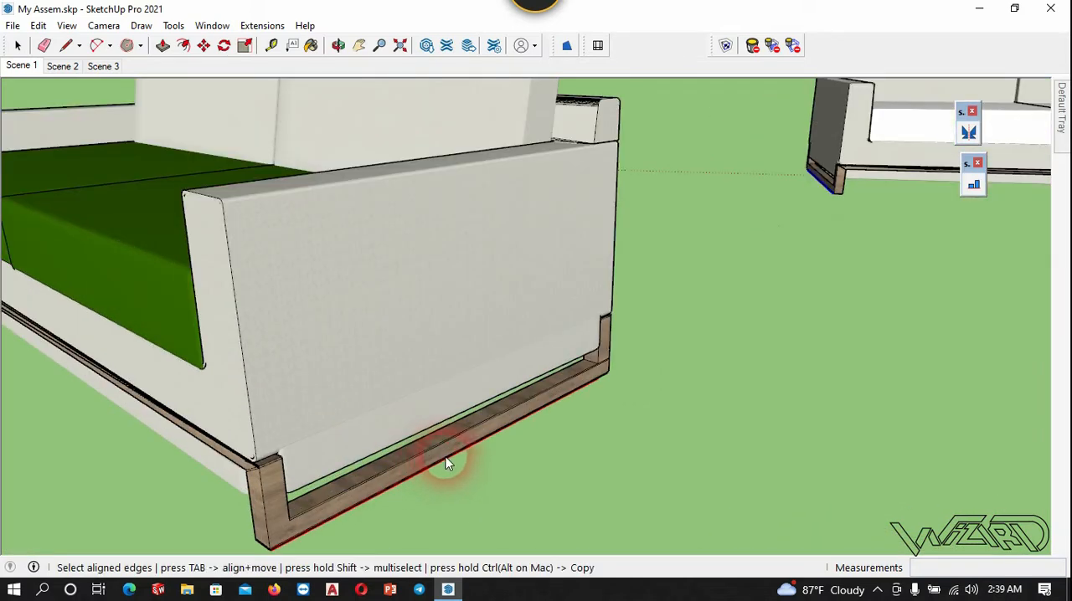
left_click(447, 463)
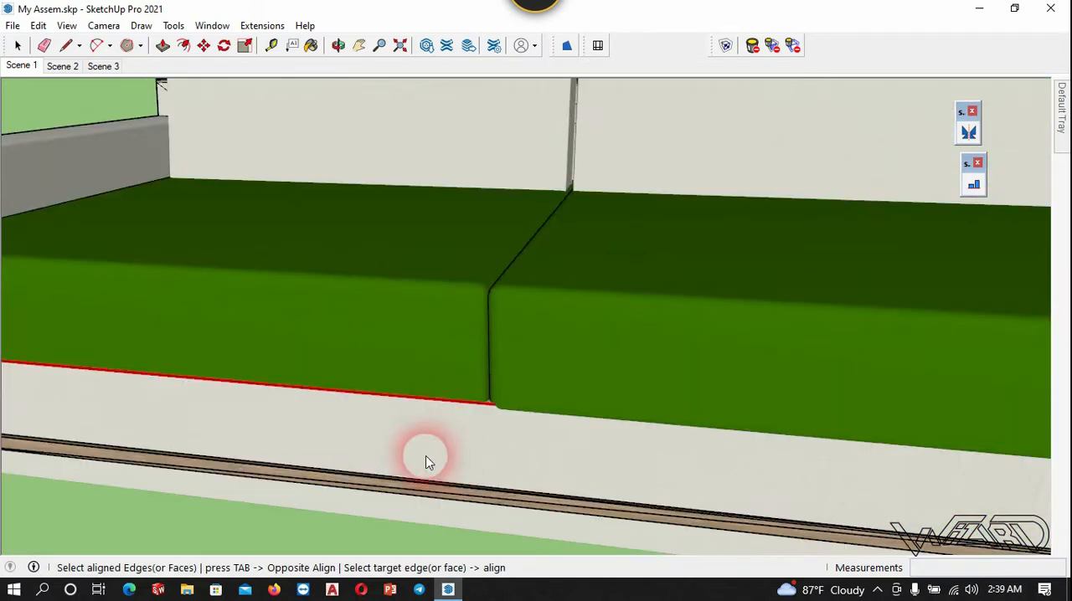
- Align the remaining front green sofa to the white sofa's bottom side base edge using its own matching base edge
scroll(426, 455, "down", 10)
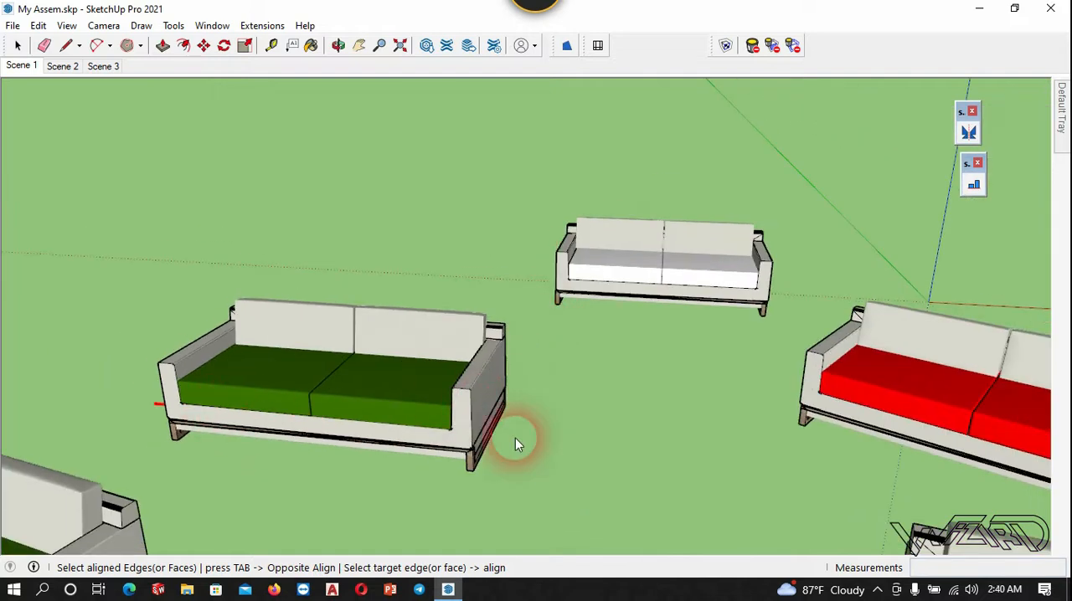
middle_click_drag(574, 327, 472, 298)
scroll(452, 276, "up", 8)
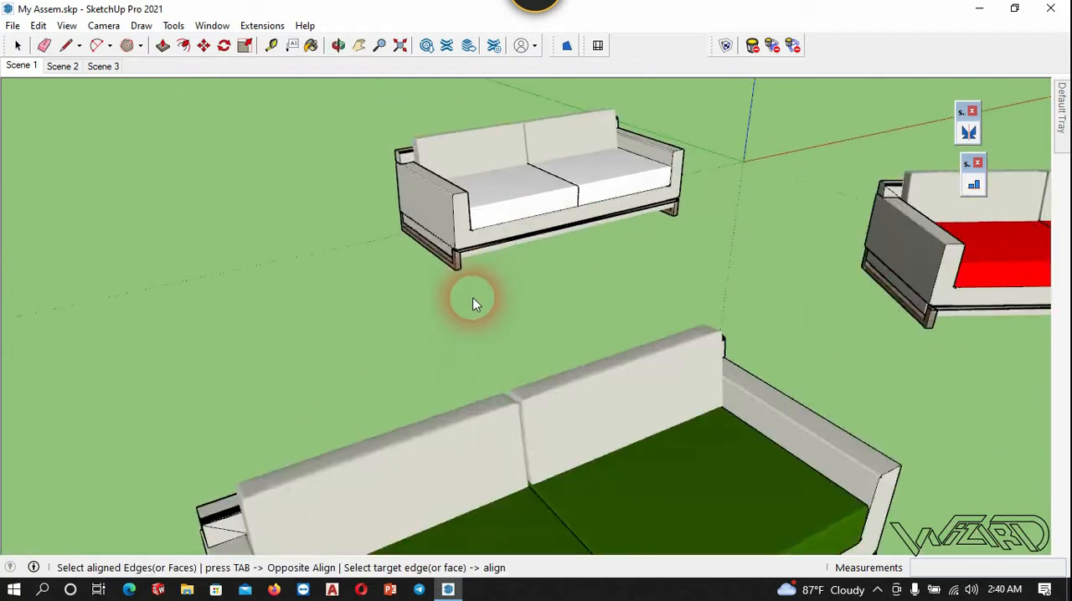
left_click(443, 244)
scroll(472, 304, "down", 10)
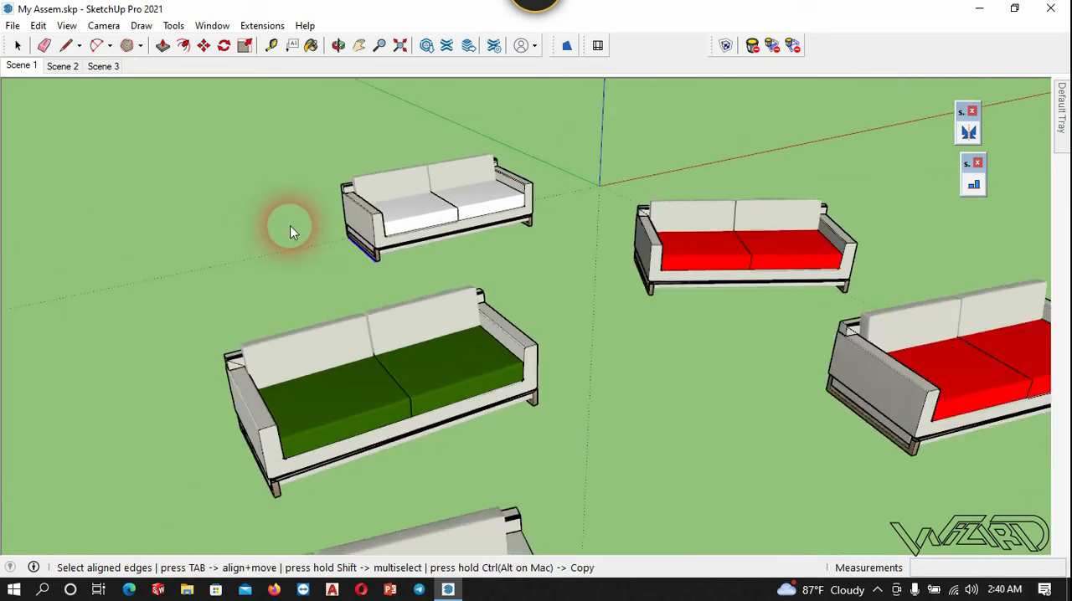
middle_click_drag(290, 230, 503, 427)
scroll(208, 423, "up", 10)
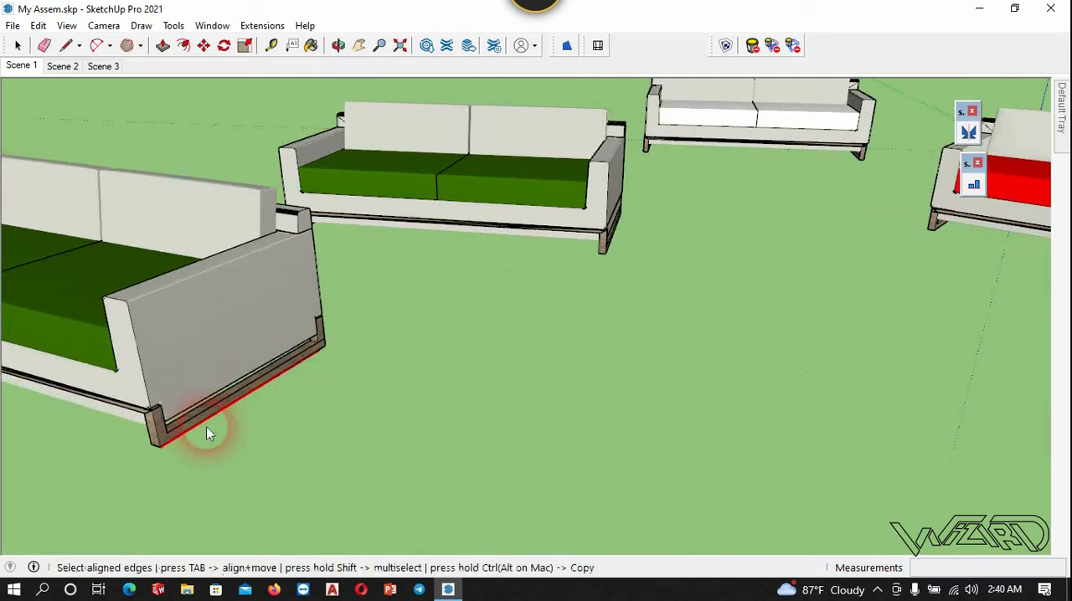
left_click(213, 418)
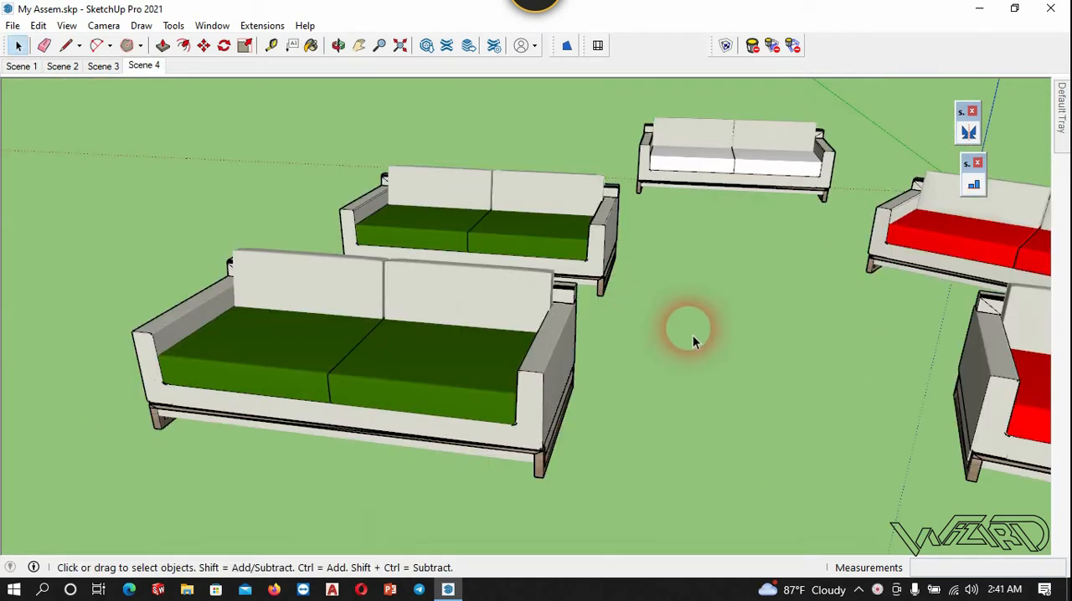
- Align the red sofa nearest the white one by matching its side base face to the white sofa's outer side base face
middle_click_drag(691, 343, 938, 243)
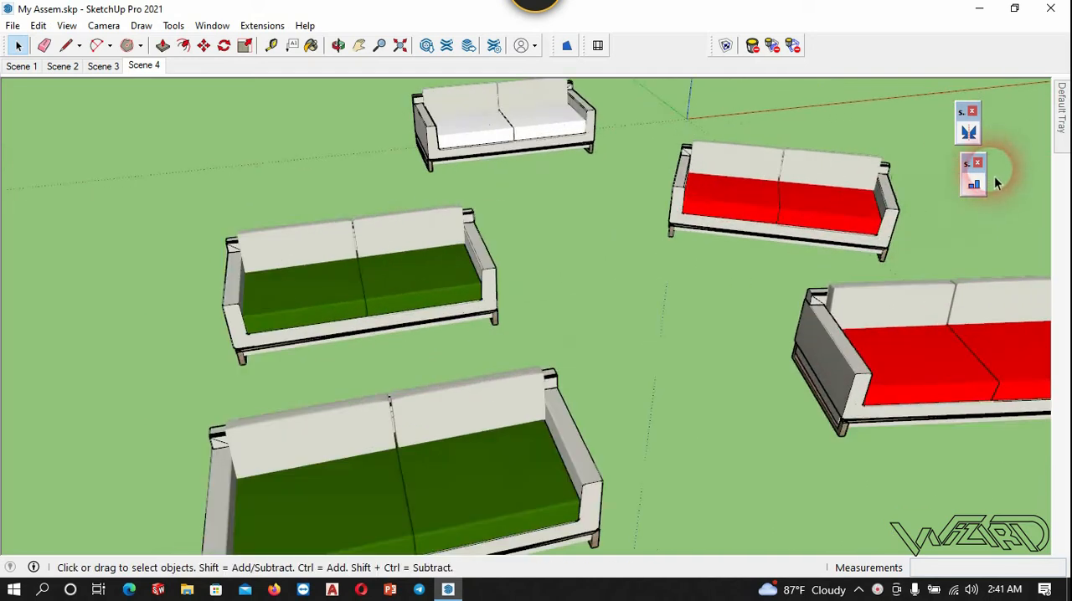
left_click(974, 185)
middle_click_drag(770, 378, 710, 221)
scroll(852, 256, "up", 3)
scroll(787, 324, "up", 6)
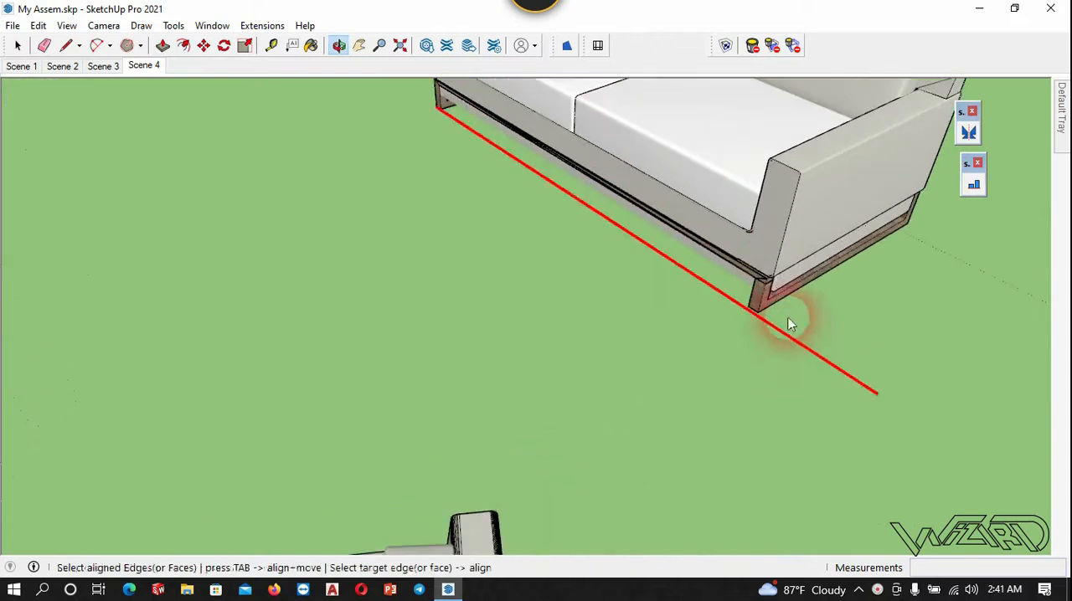
scroll(785, 324, "up", 3)
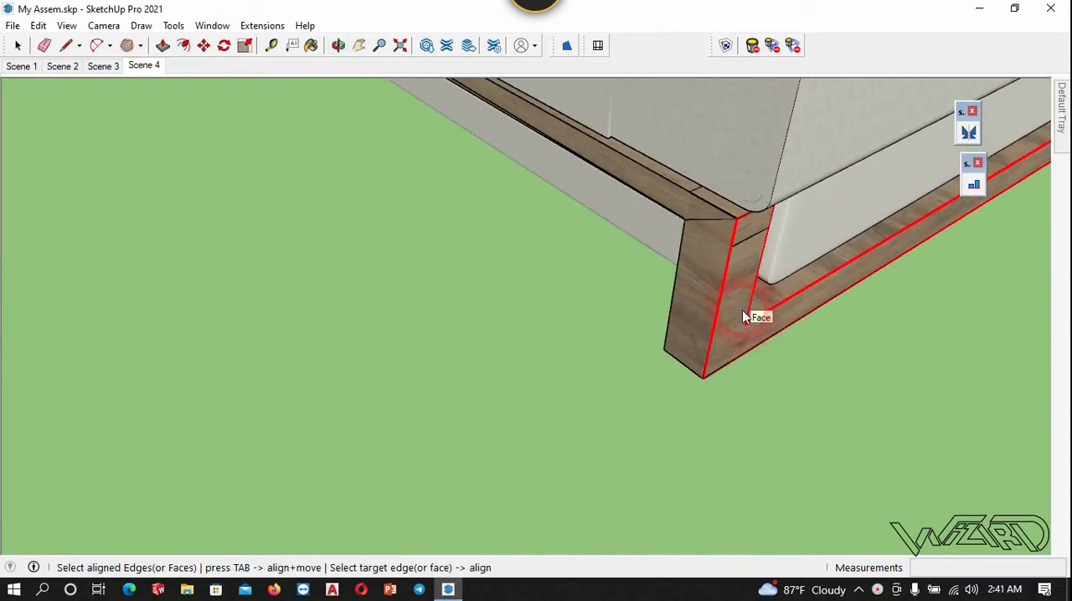
left_click(742, 308)
scroll(751, 269, "down", 3)
scroll(754, 269, "down", 7)
middle_click_drag(513, 325, 1047, 313)
scroll(752, 274, "up", 2)
scroll(753, 275, "up", 3)
left_click(758, 331)
scroll(749, 317, "down", 5)
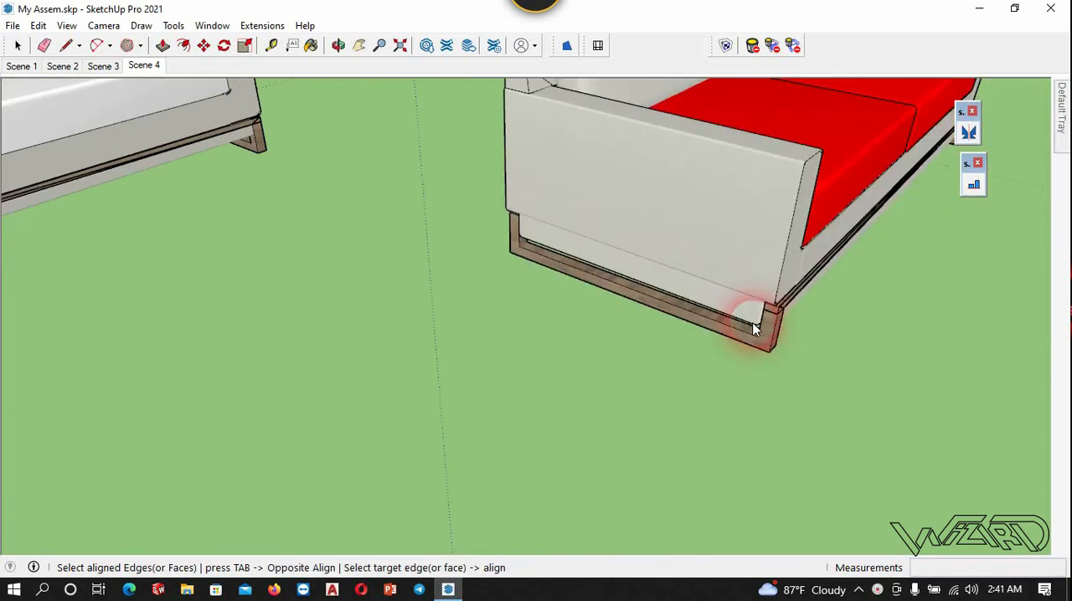
scroll(438, 337, "down", 3)
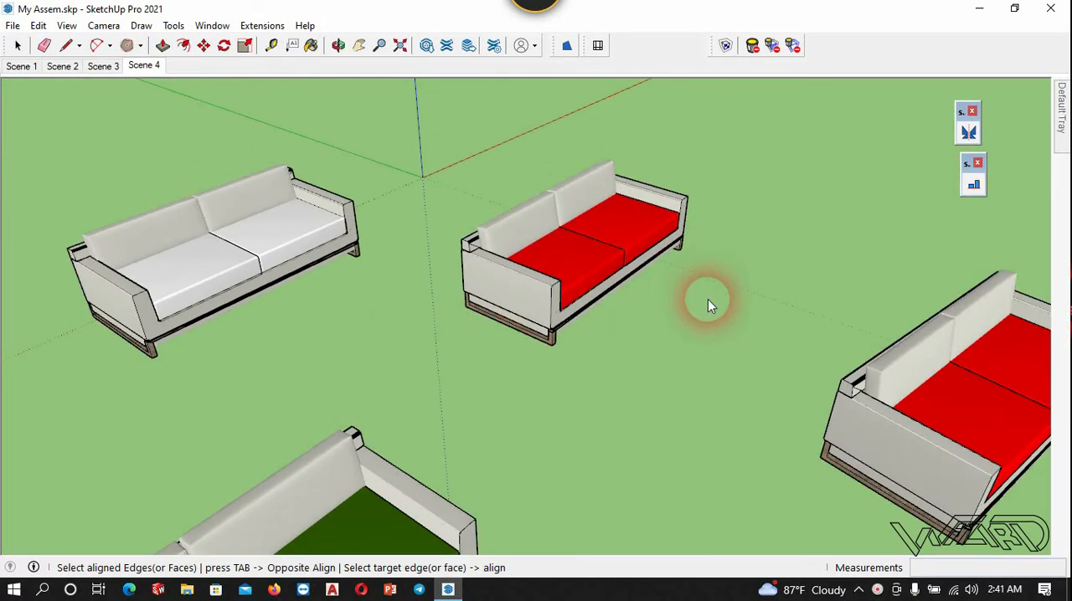
middle_click_drag(642, 426, 457, 304)
middle_click_drag(543, 341, 373, 275)
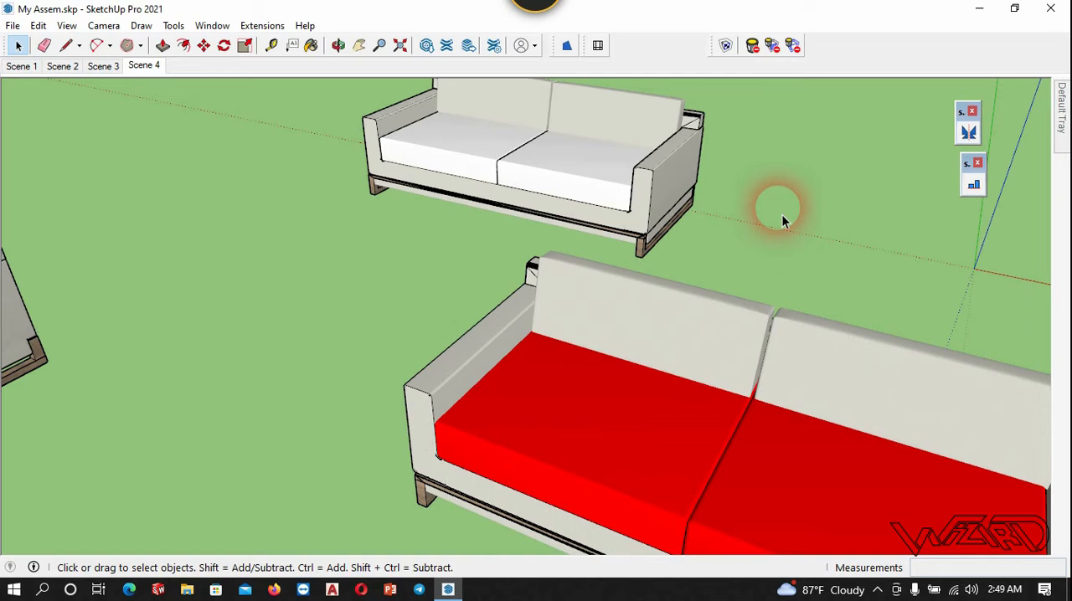
- Align and move the red sofa onto the white sofa in align+move mode, matching the bottom side edges of their wooden bases
left_click(974, 186)
middle_click_drag(438, 261, 482, 322)
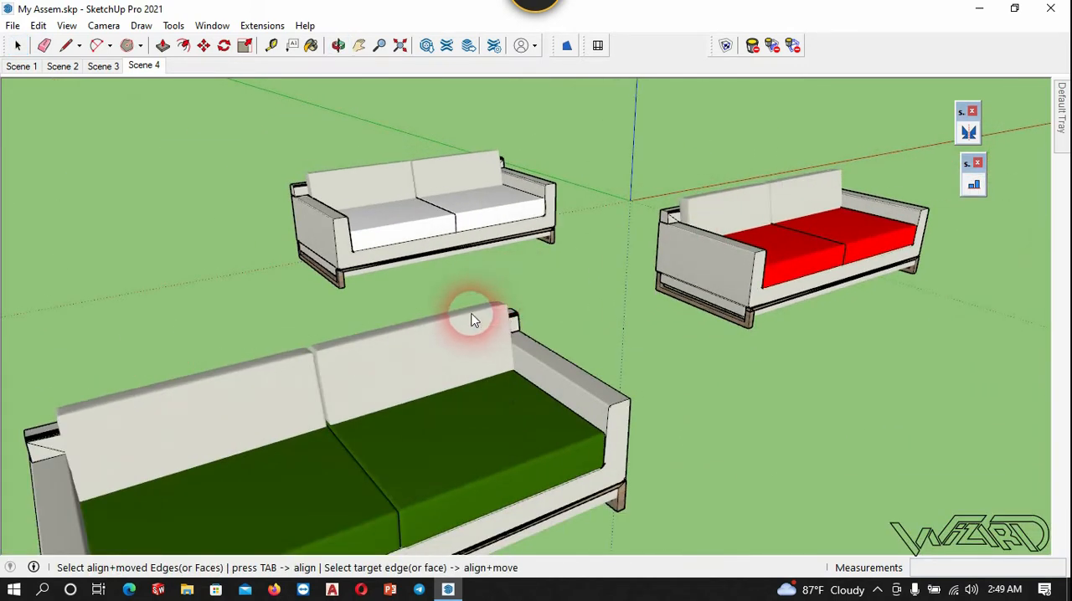
key("Tab")
scroll(548, 228, "down", 3)
middle_click_drag(548, 229, 567, 319)
scroll(274, 238, "up", 5)
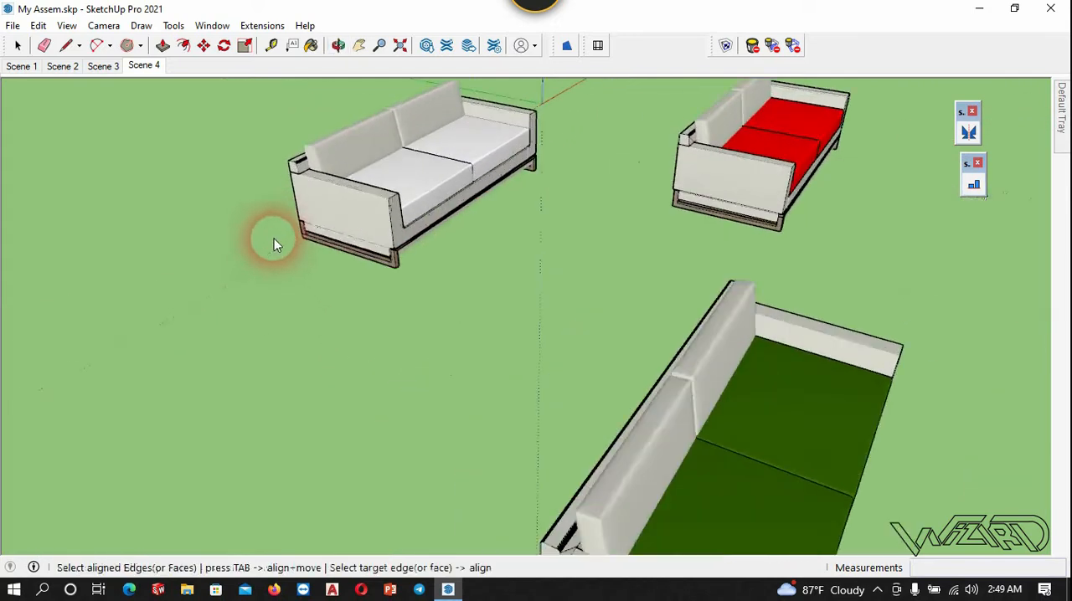
scroll(335, 287, "up", 2)
key("Tab")
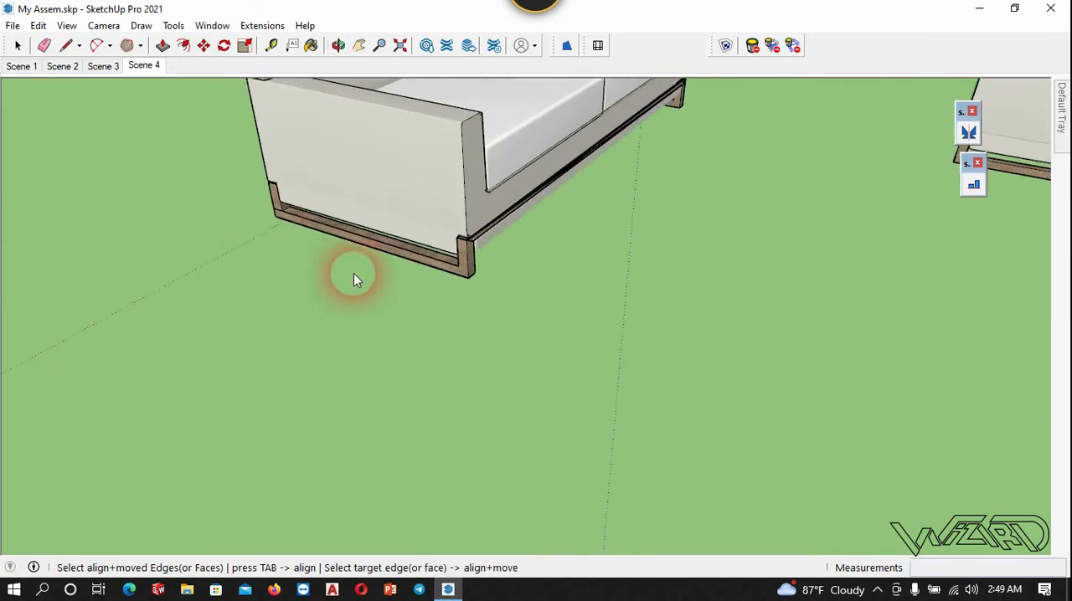
left_click(385, 258)
scroll(209, 298, "down", 3)
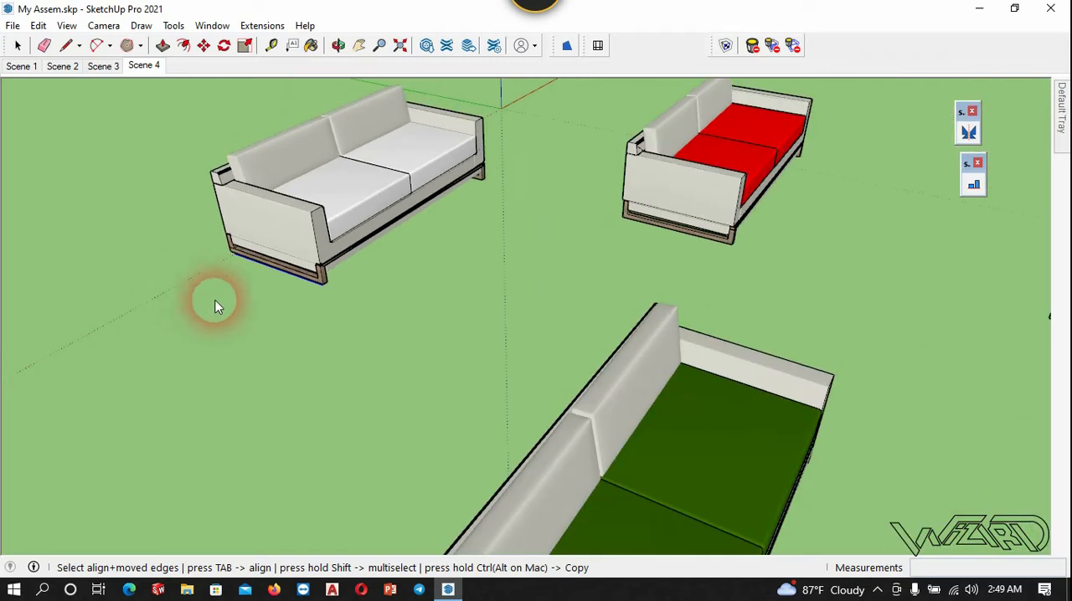
scroll(746, 226, "up", 5)
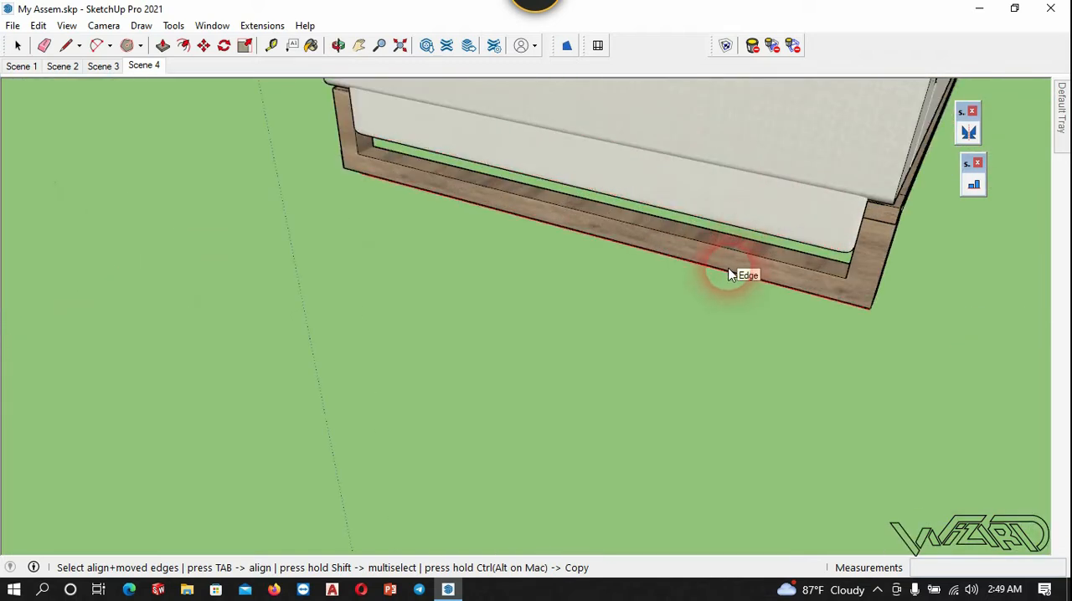
left_click(729, 275)
scroll(729, 275, "down", 7)
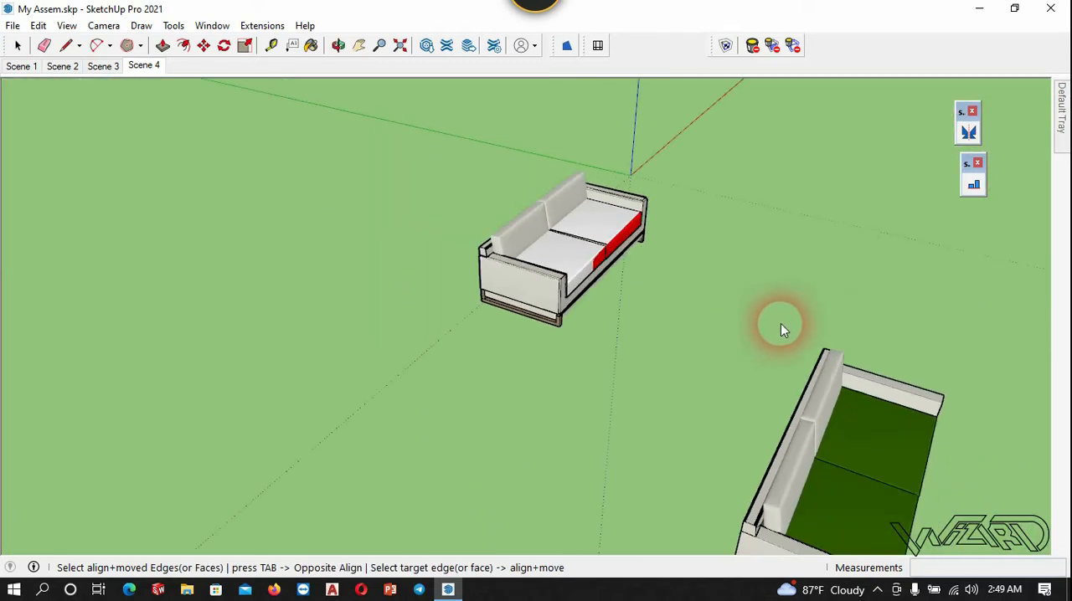
- Move the white sofa about 5' 4 11/16" towards the green sofa, away from the overlapping red sofa, and clear the selection
scroll(641, 287, "up", 6)
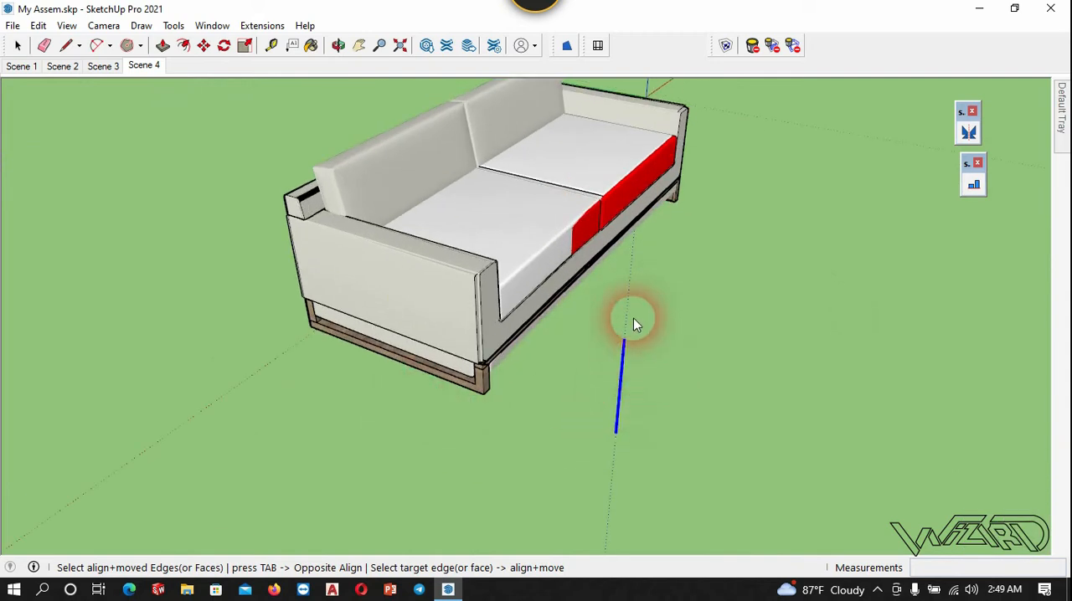
key("space")
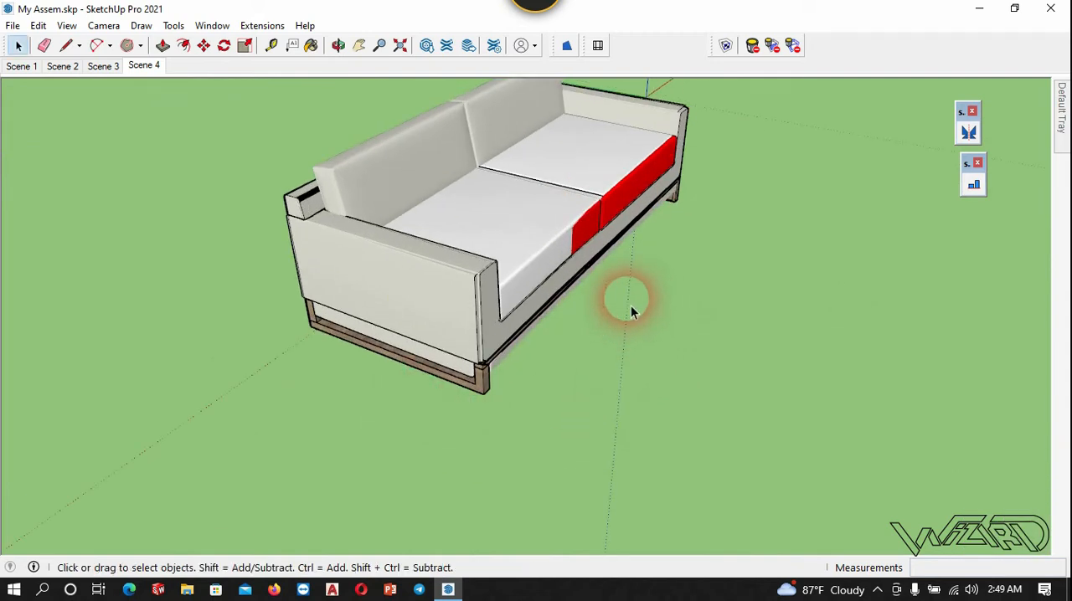
left_click(525, 248)
key("m")
scroll(502, 352, "down", 4)
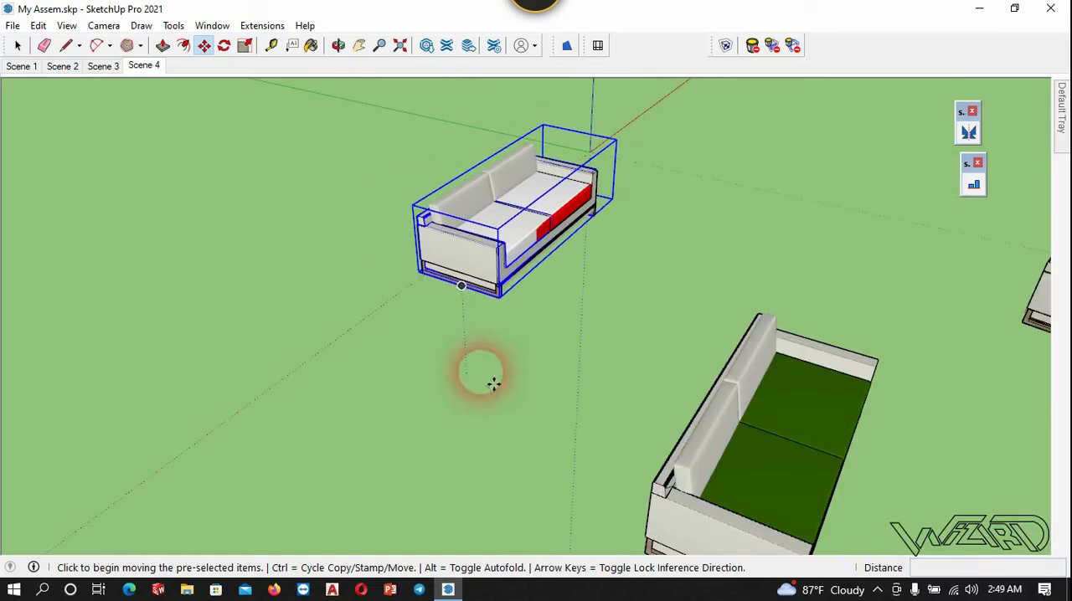
left_click(488, 339)
left_click(642, 394)
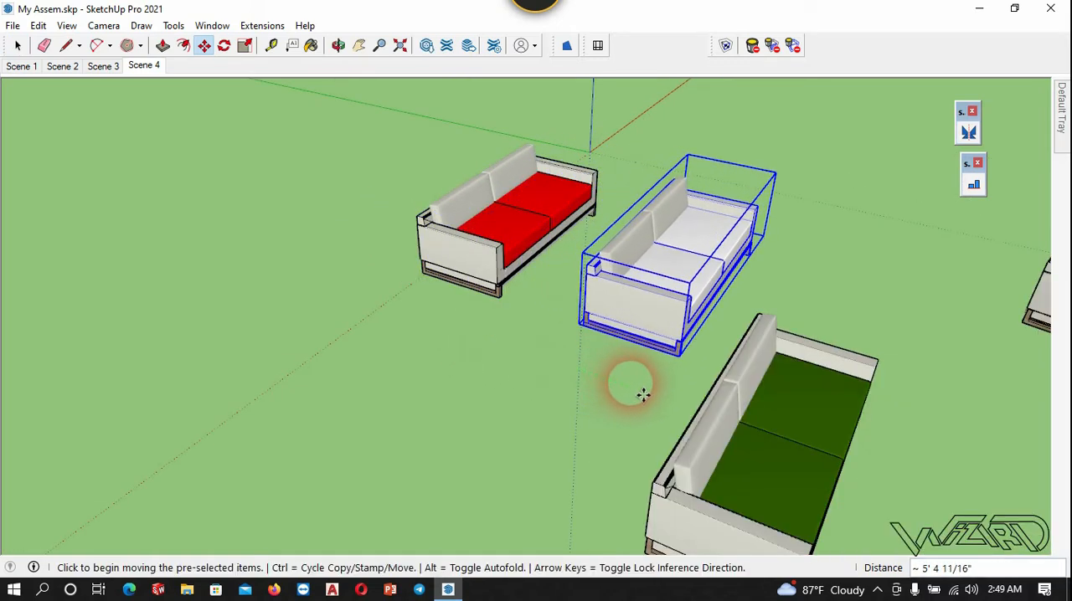
key("space")
left_click(583, 356)
scroll(583, 359, "up", 6)
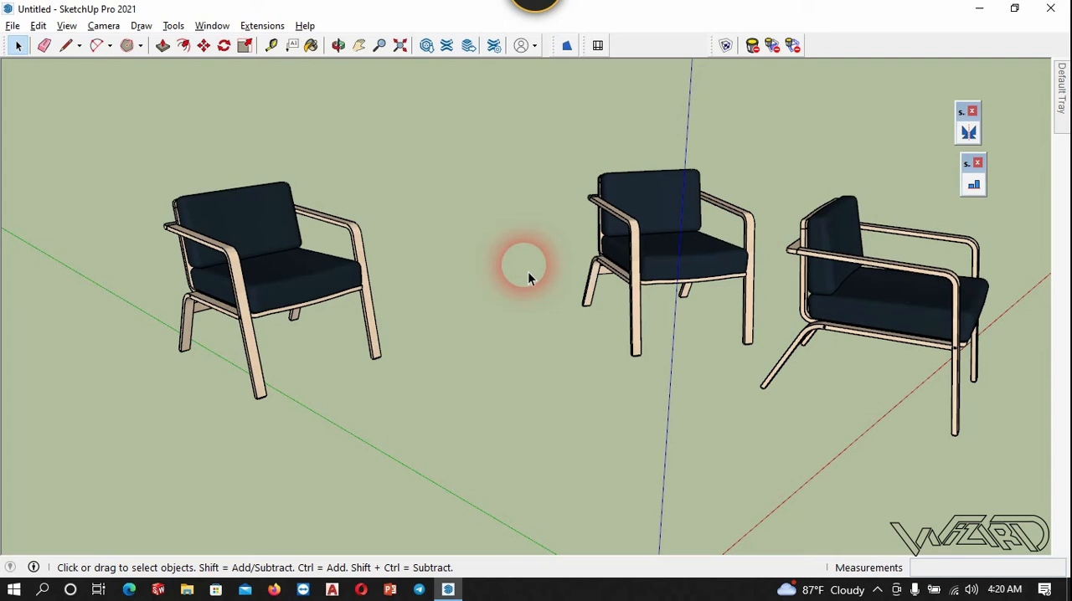
- Align the other two armchairs together to the reference armchair in align mode, matching the lower side edges of their bounding boxes
left_click(974, 184)
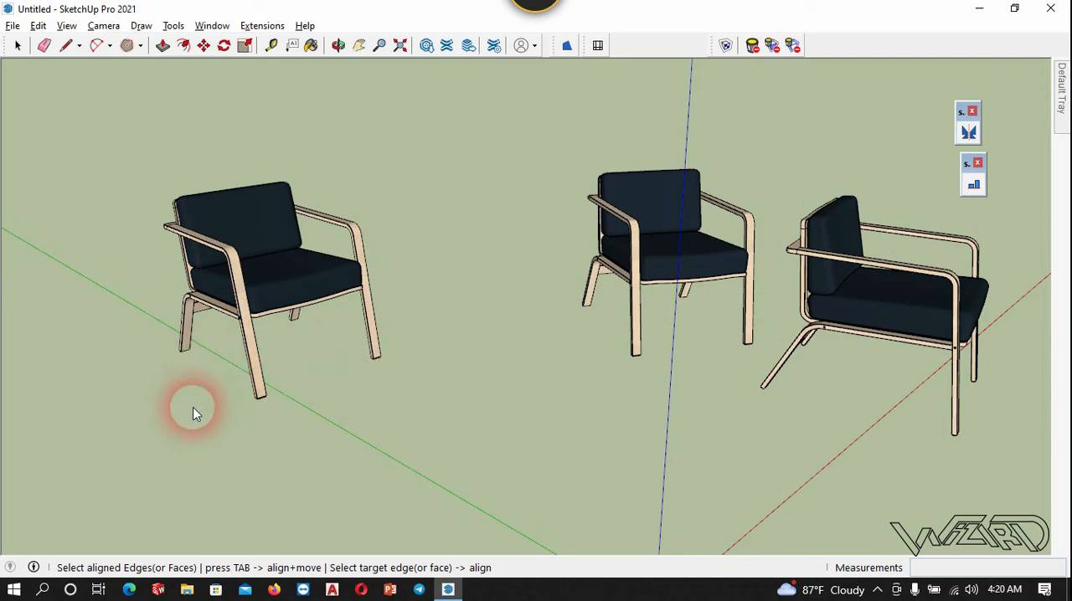
left_click(235, 387)
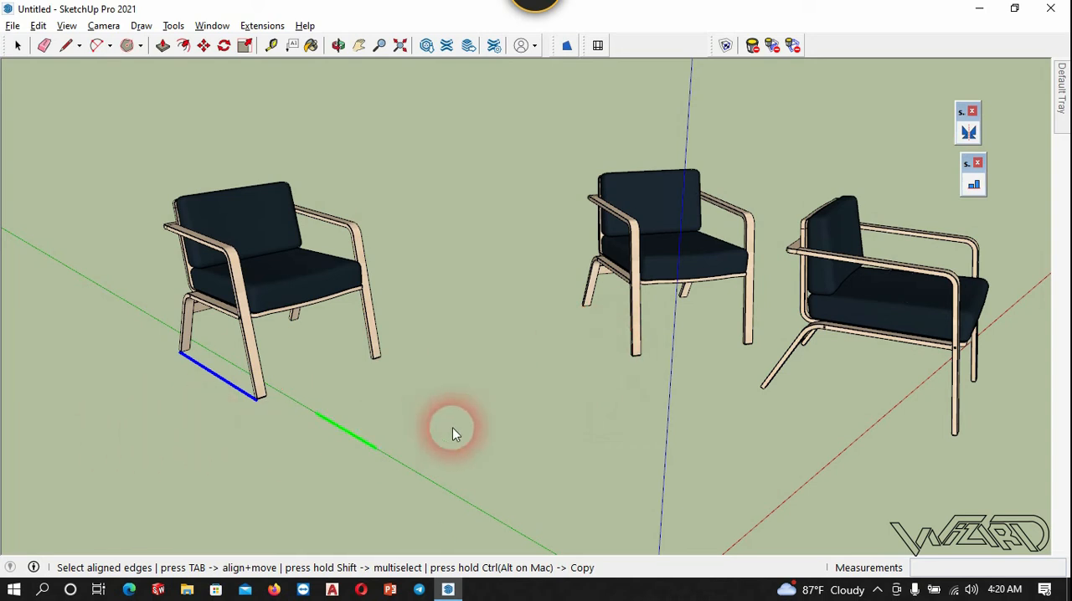
left_click(617, 356)
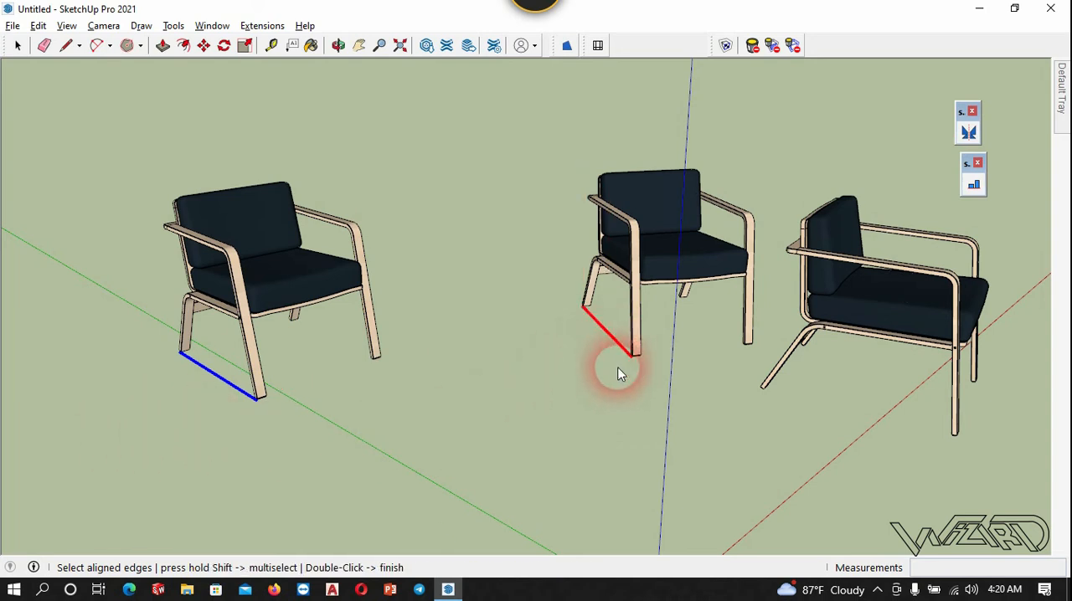
left_click(812, 406)
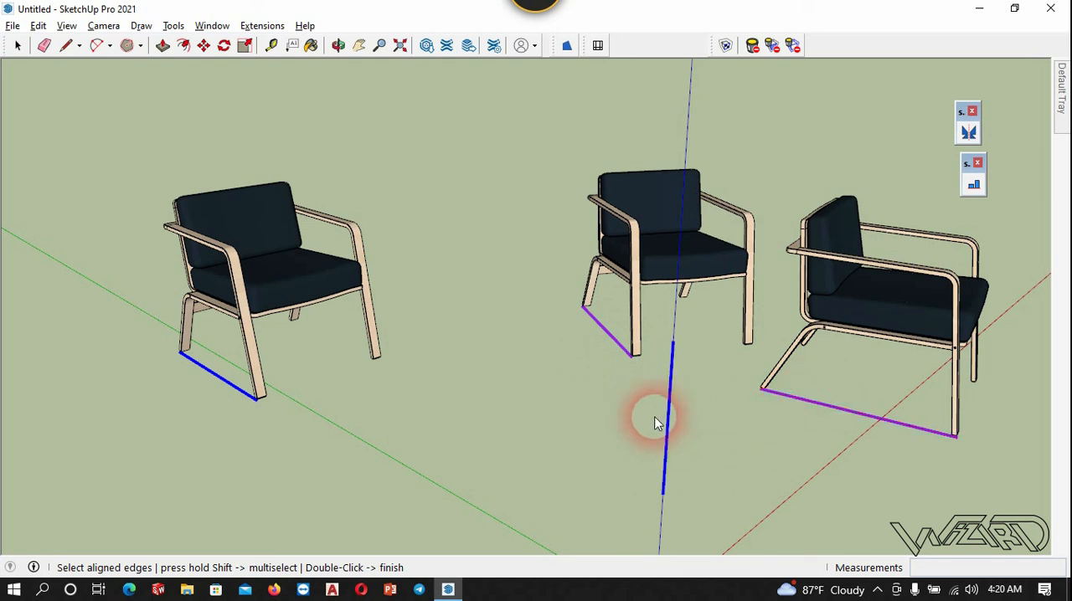
double_click(519, 412)
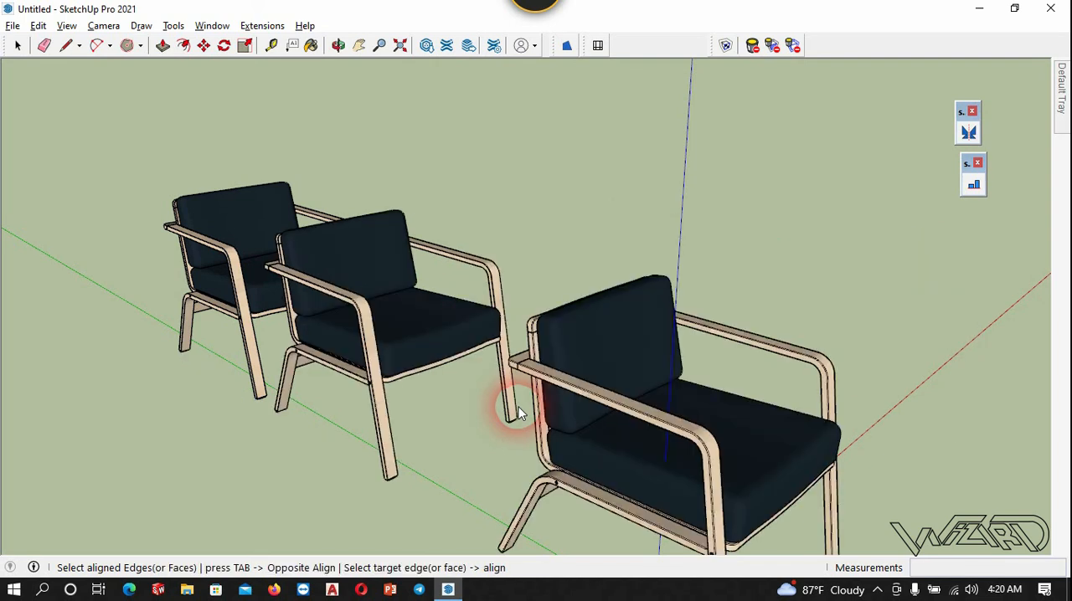
middle_click_drag(483, 297, 512, 447)
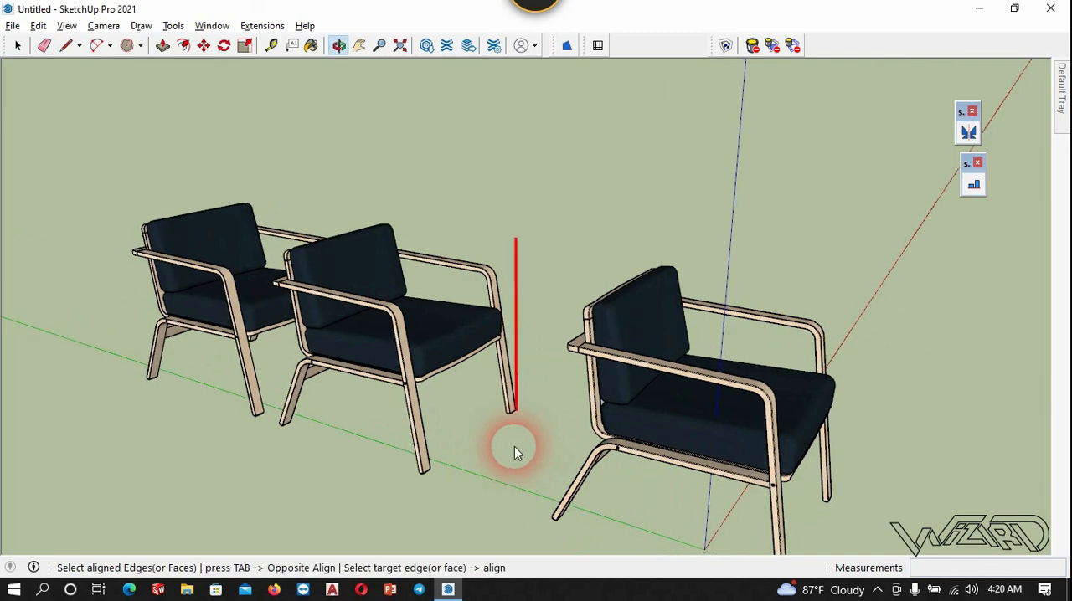